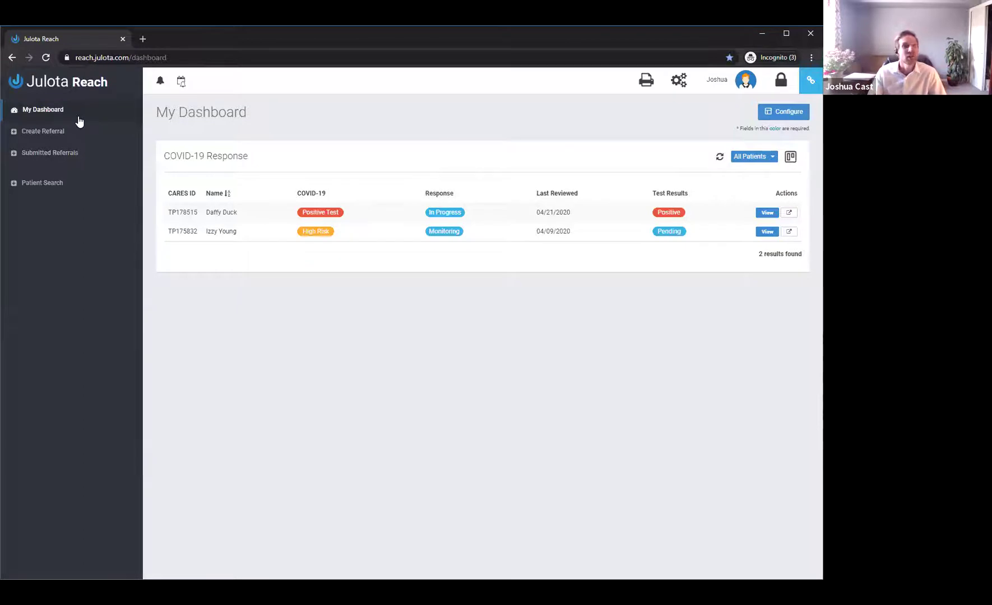
Step: Go from the dashboard to the Create Referral page in the sidebar
left_click(54, 135)
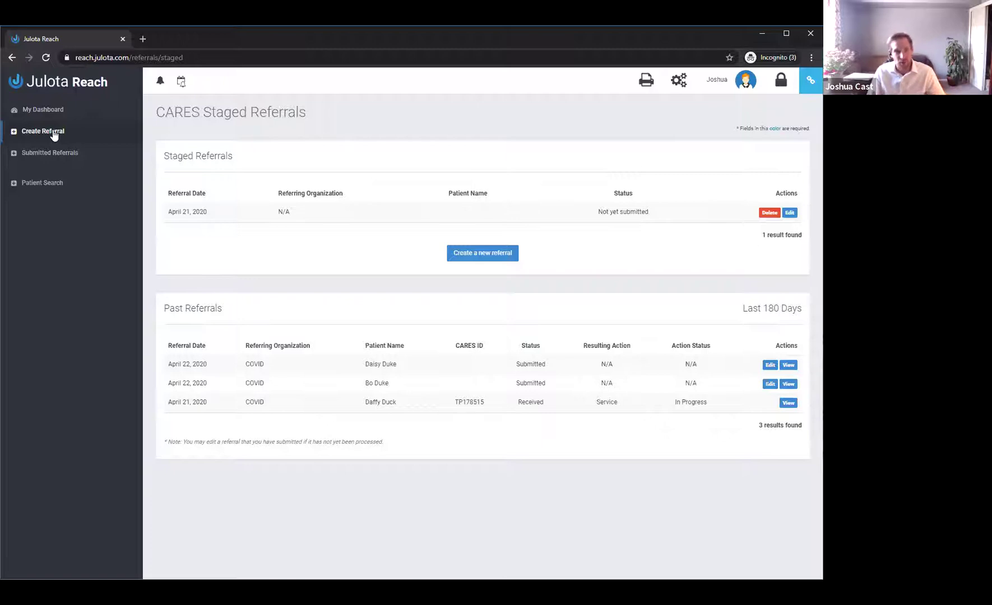
left_click(68, 162)
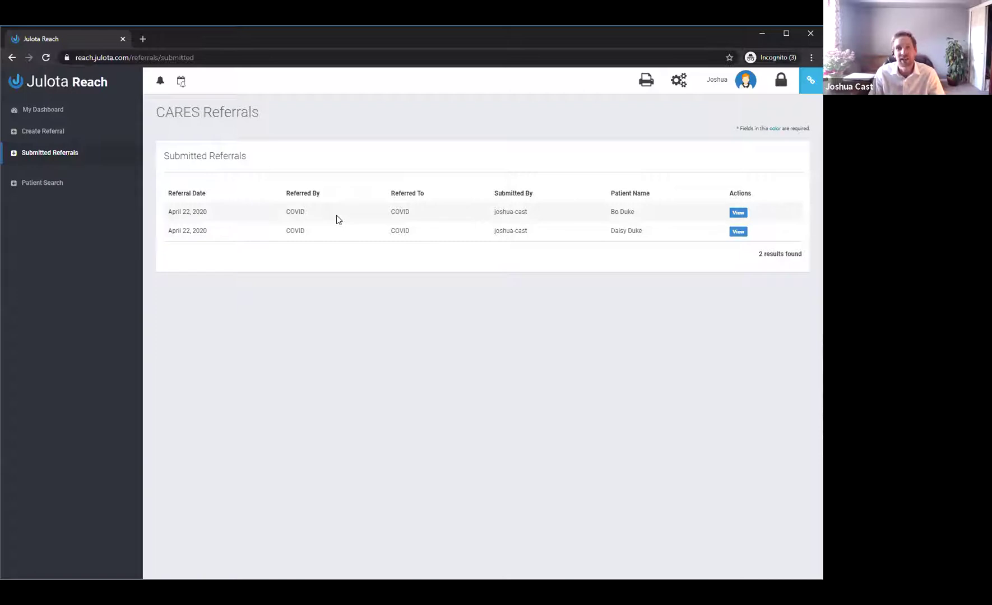
Step: View the first submitted referral, a possible COVID19 patient, and create a patient from it
left_click(737, 216)
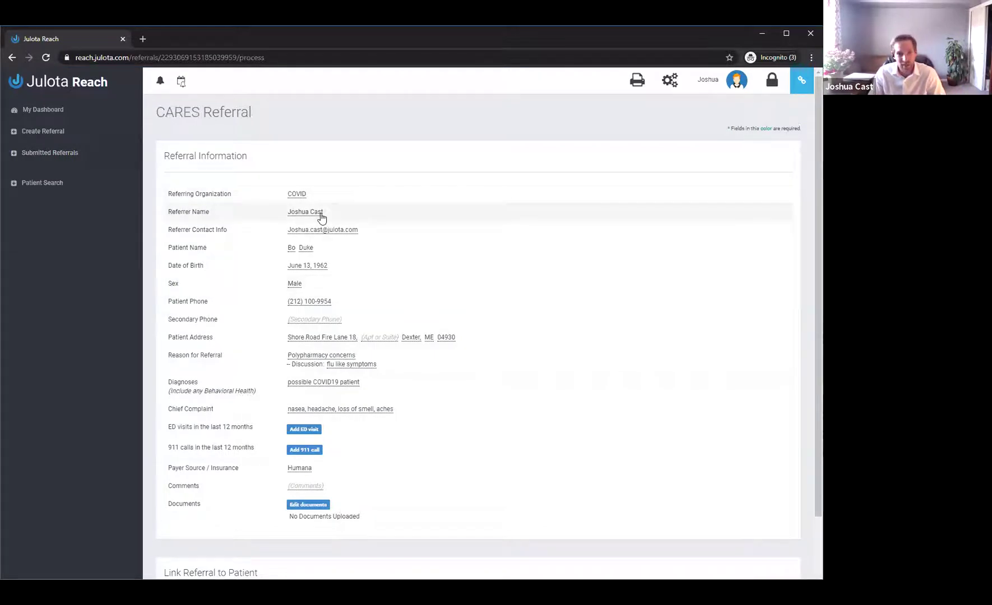
scroll(319, 222, "down", 1)
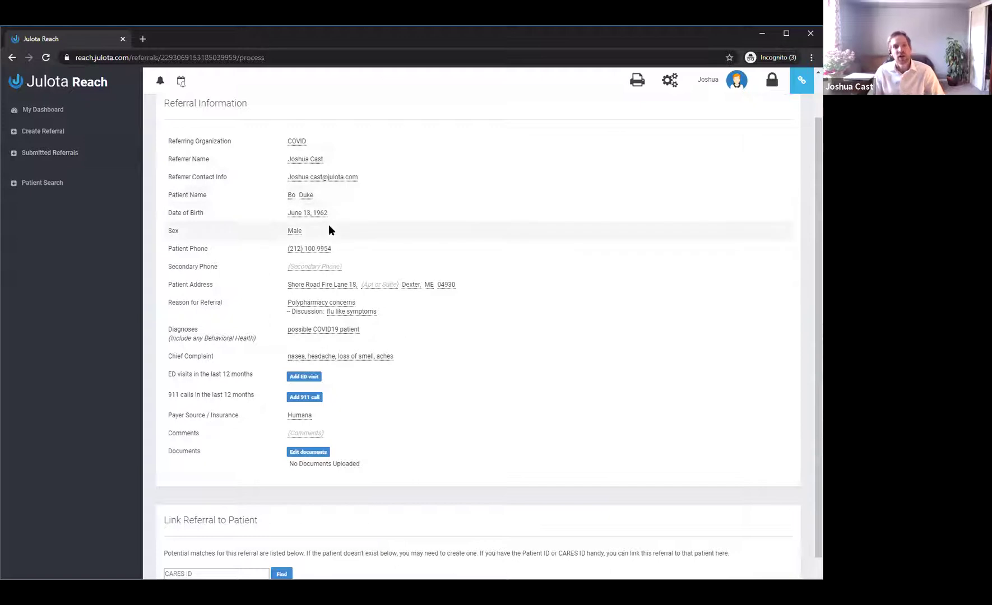
scroll(320, 235, "down", 1)
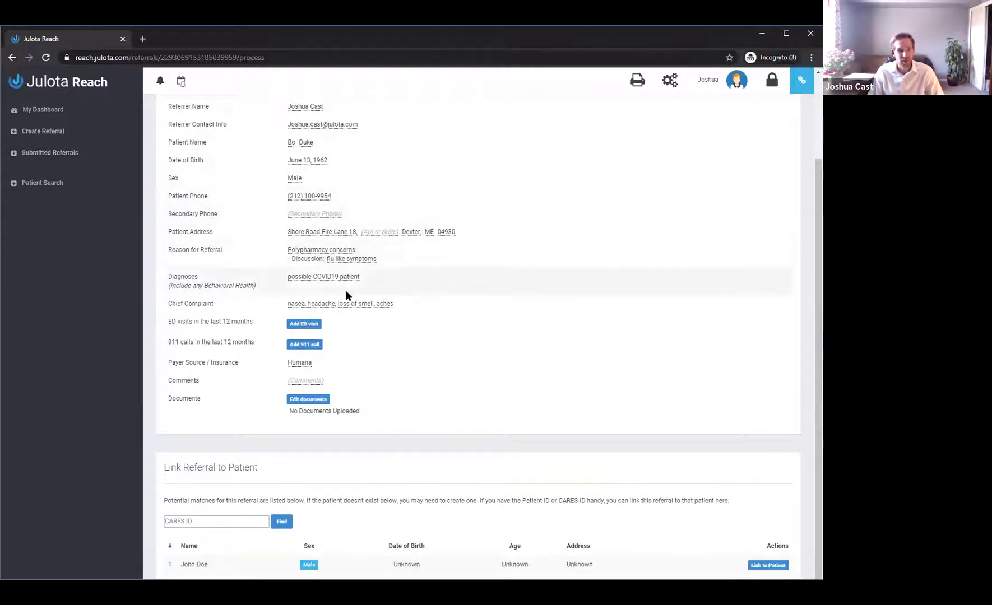
scroll(345, 296, "down", 1)
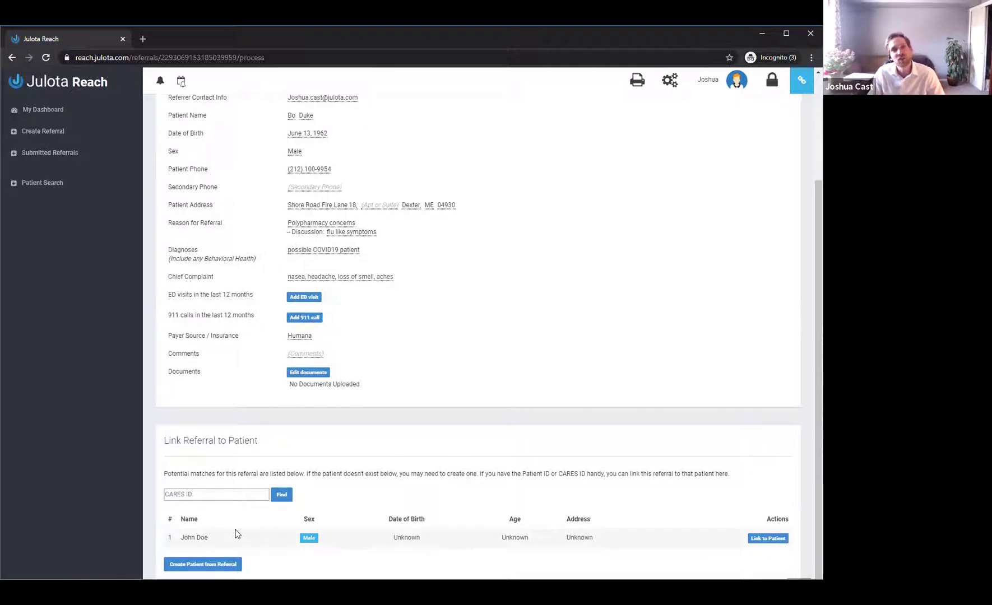
left_click(214, 567)
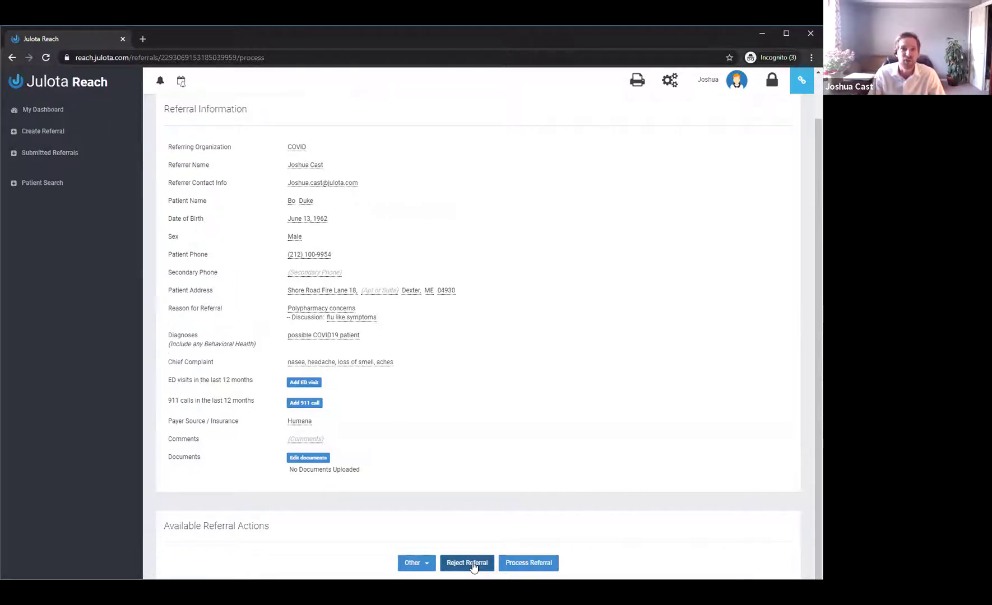
Step: Process the referral as a new COVID-19 Response service, migrating address and phone, and go to it
left_click(526, 563)
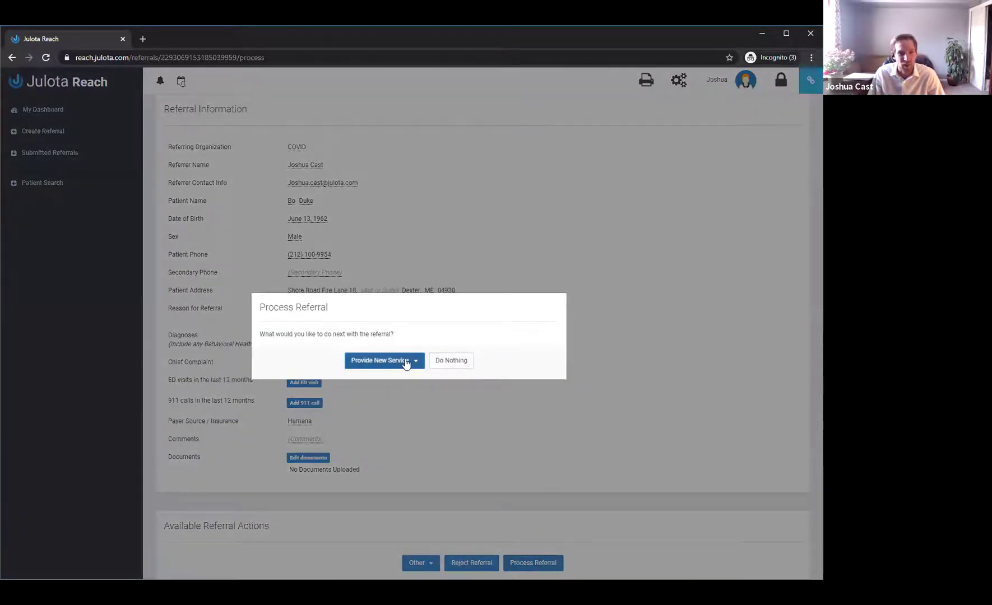
left_click(407, 363)
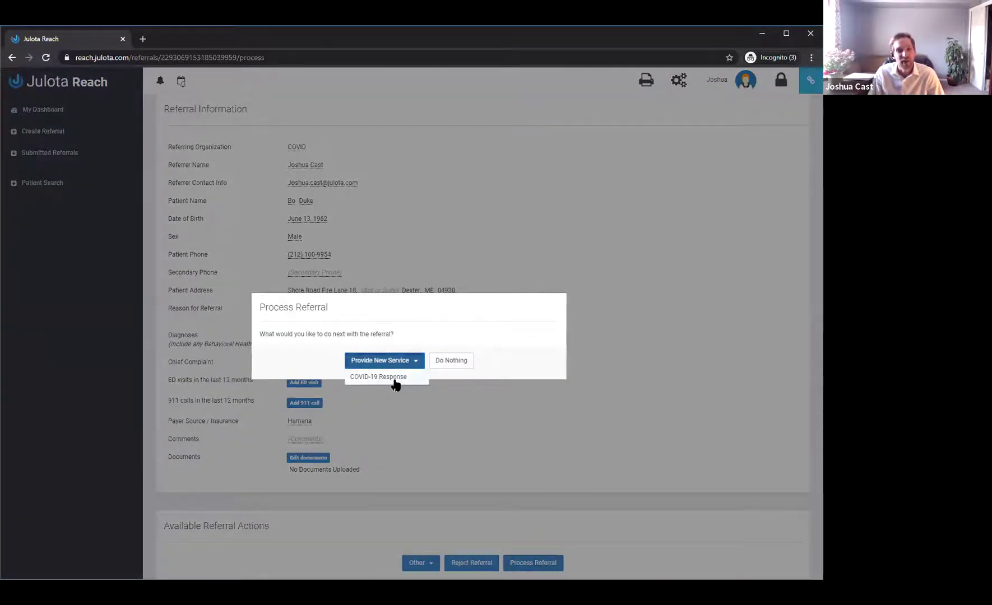
left_click(394, 379)
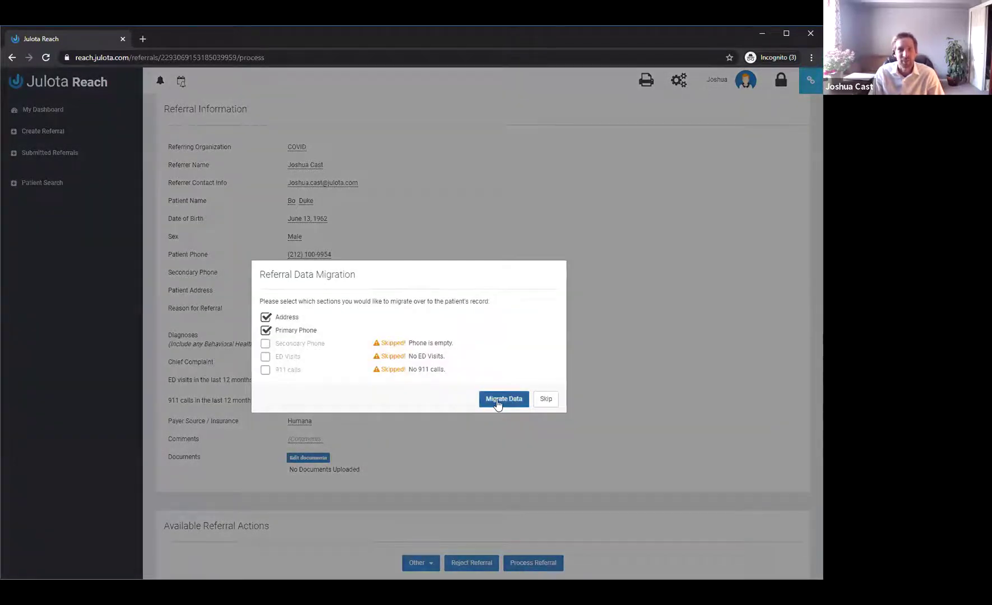
left_click(497, 401)
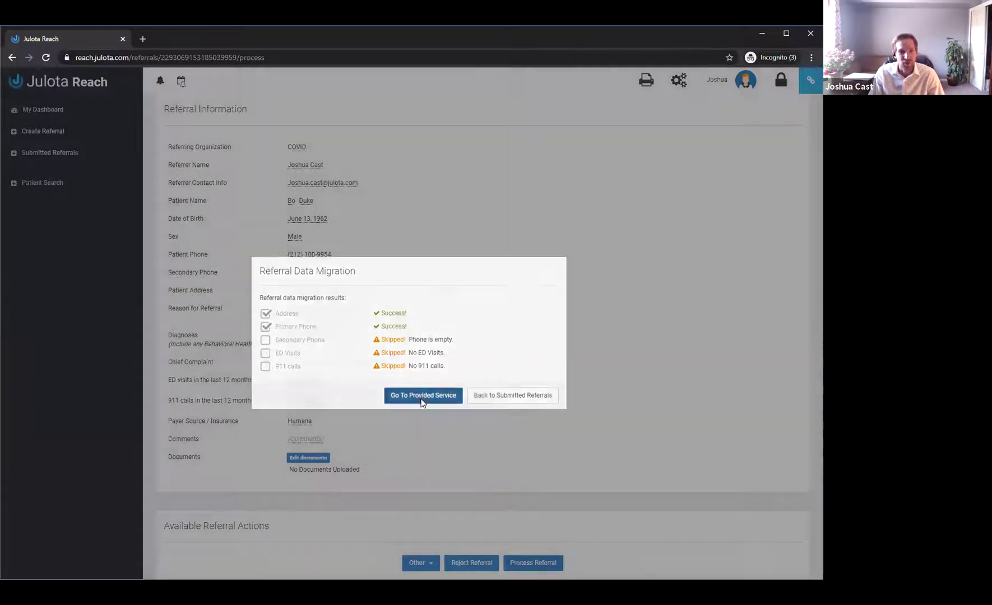
left_click(422, 399)
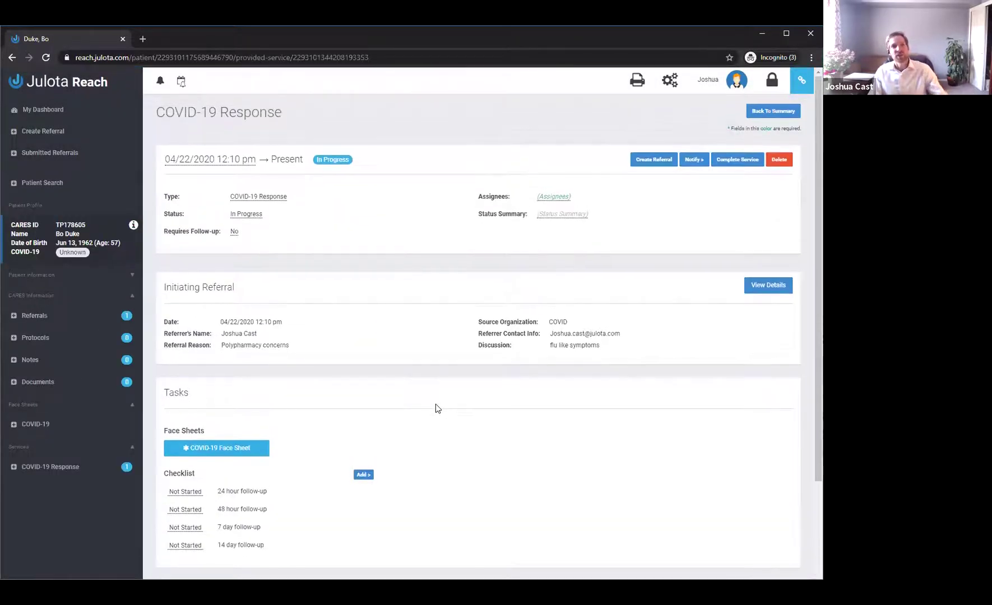
Step: Assign two team members as assignees of the COVID-19 Response service
left_click(559, 200)
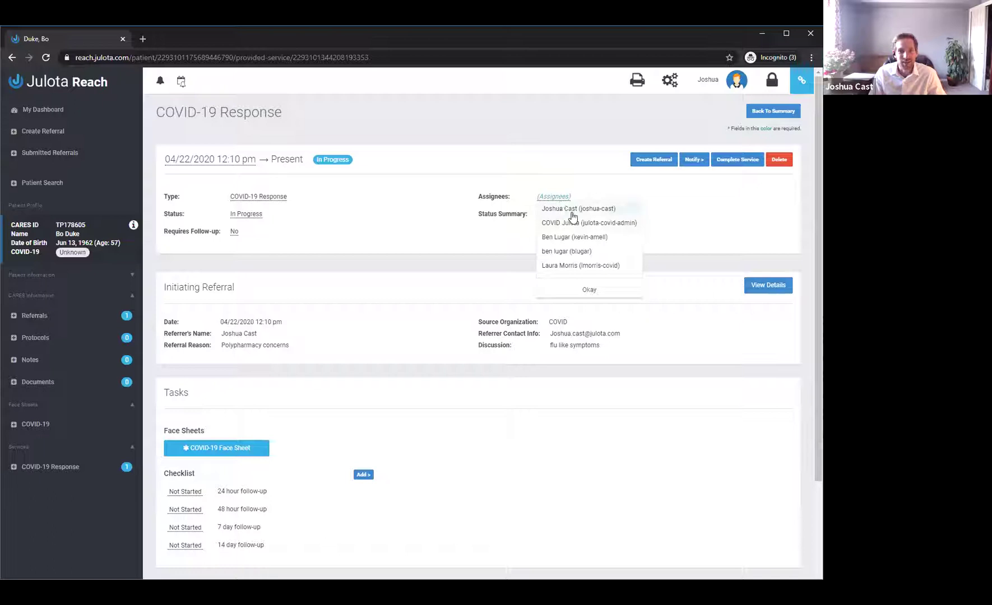
left_click(571, 210)
left_click(569, 223)
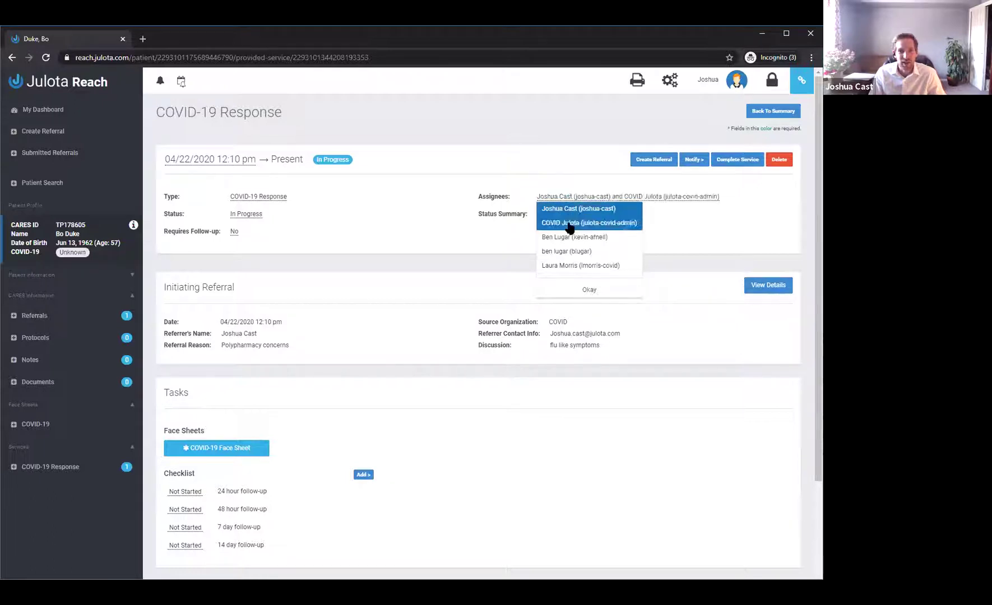
left_click(589, 292)
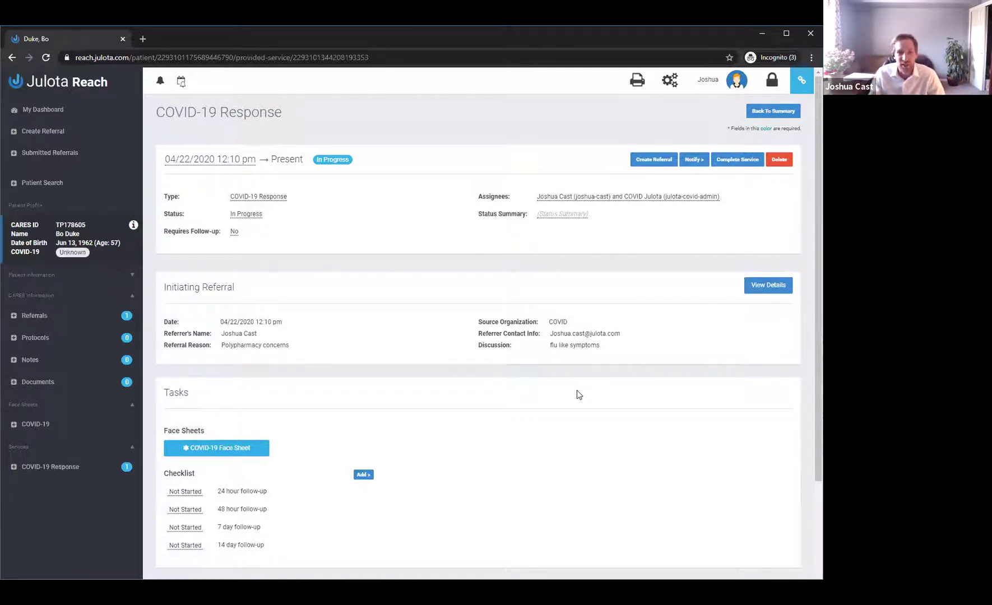
scroll(518, 467, "down", 1)
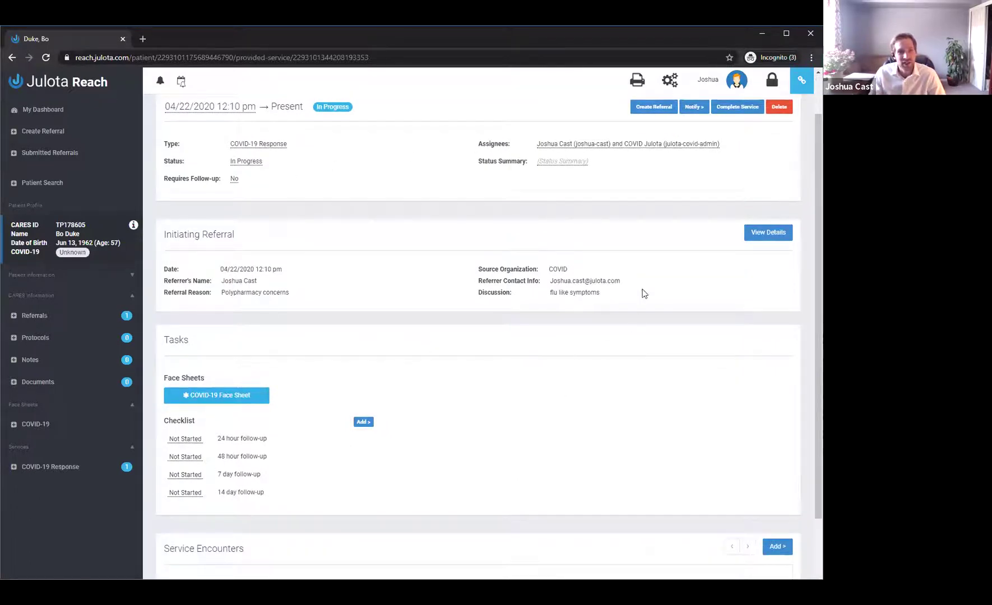
scroll(490, 283, "down", 3)
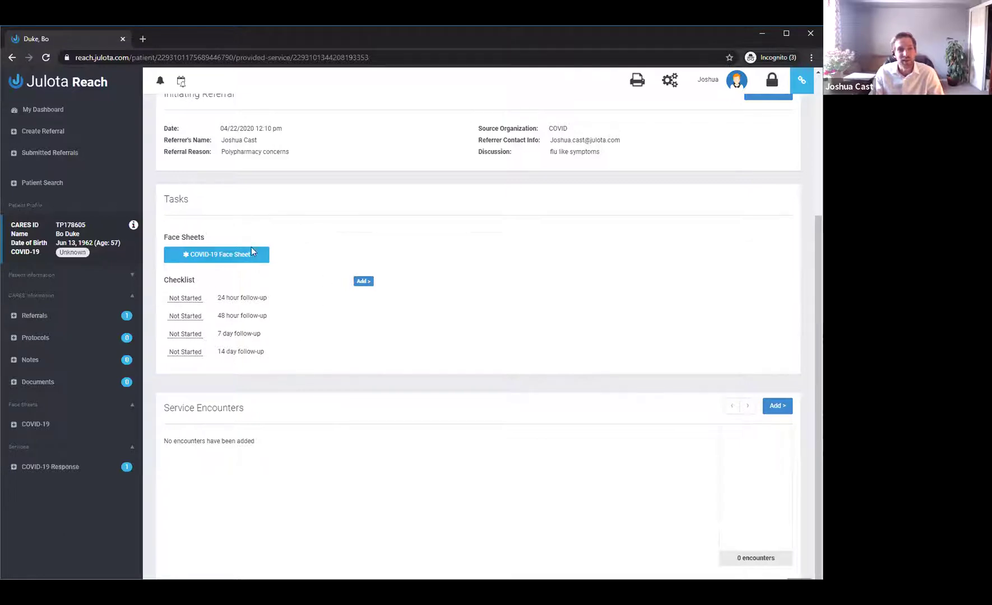
Step: On the COVID-19 Face Sheet, set the patient's COVID-19 status to Low Risk
left_click(229, 262)
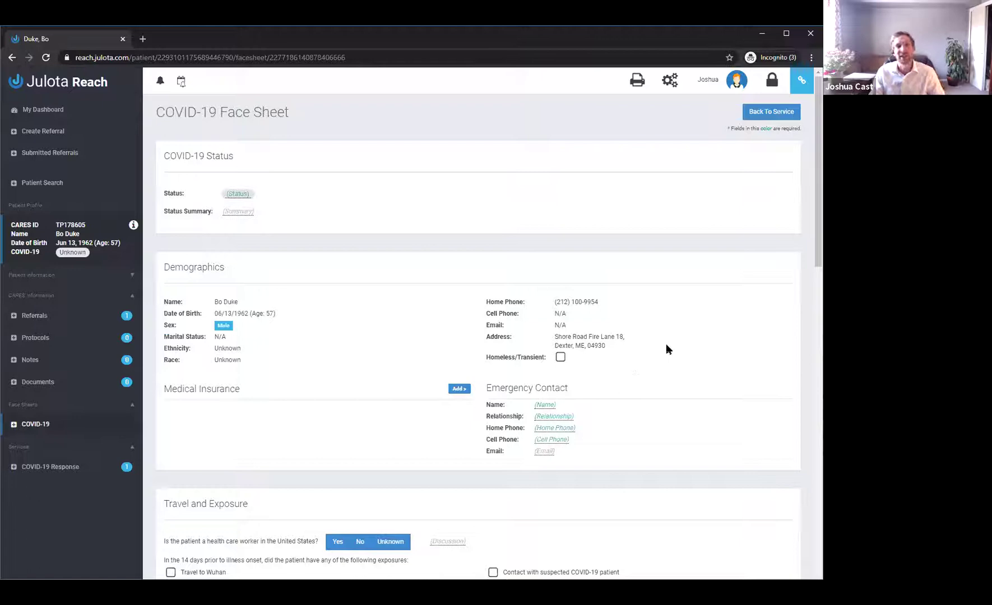
left_click(231, 194)
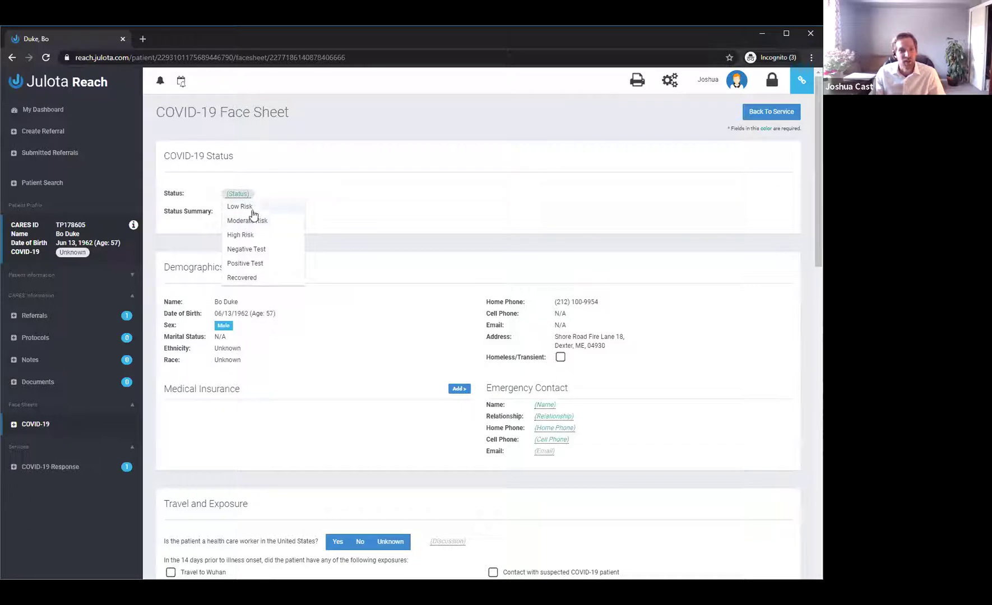
left_click(247, 207)
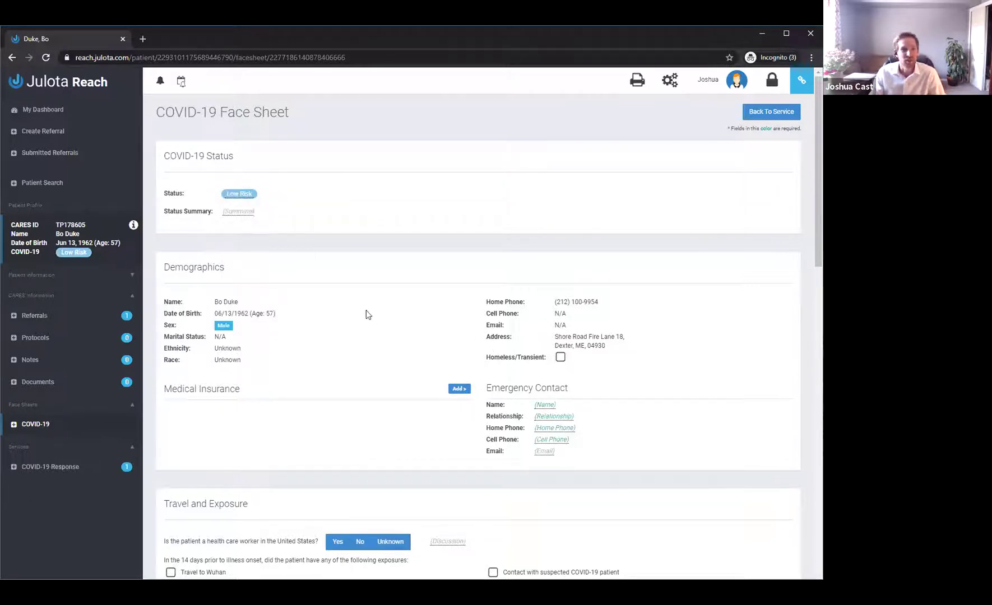
scroll(377, 401, "down", 2)
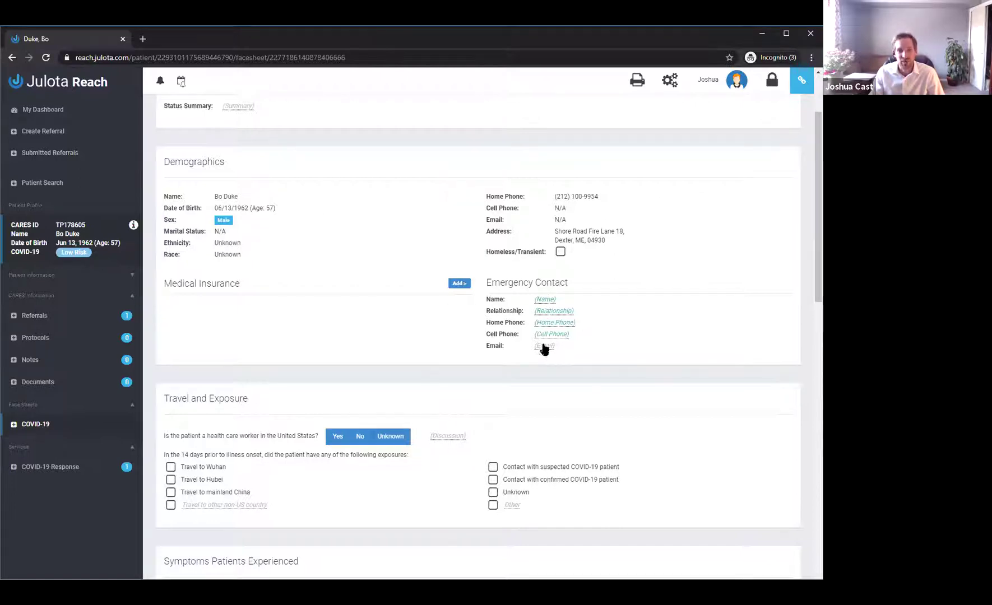
scroll(539, 350, "down", 3)
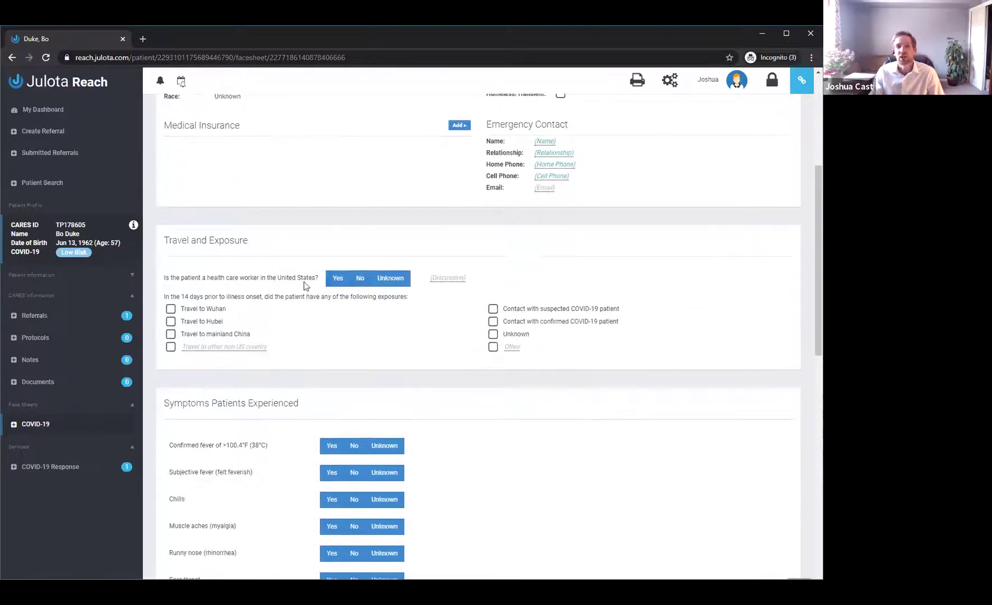
Step: Mark the patient as a health care worker with travel to Wuhan as an exposure
left_click(338, 280)
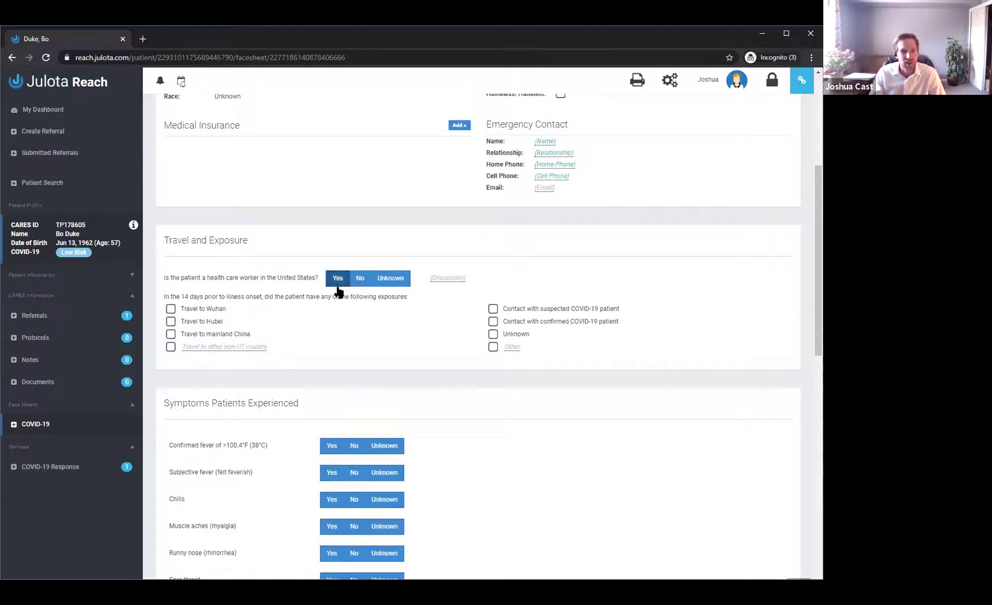
left_click(171, 309)
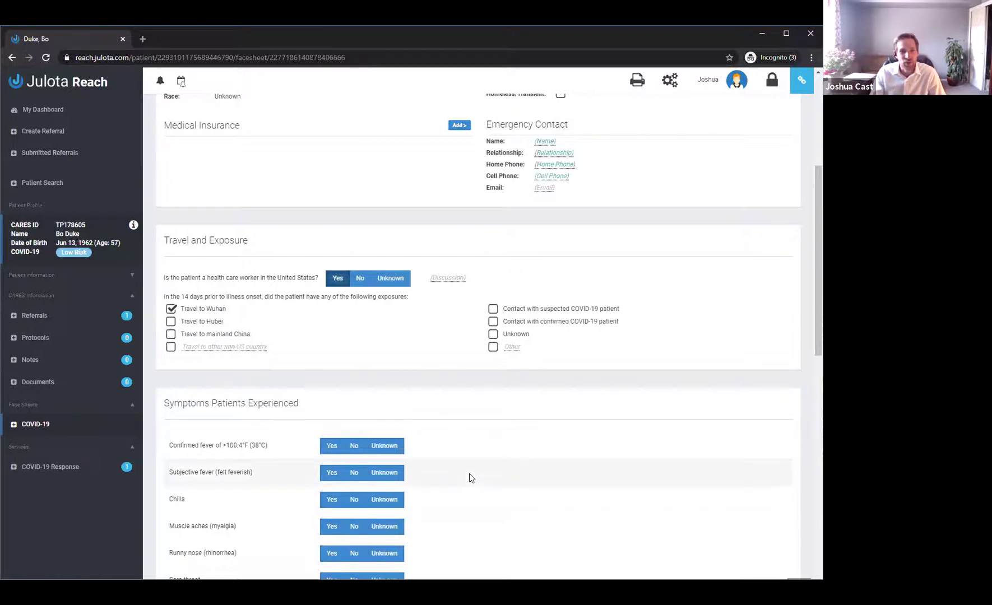
scroll(471, 474, "down", 5)
Step: Record symptoms: confirmed fever, no subjective fever, no chills, and muscle aches
left_click(332, 239)
left_click(353, 261)
left_click(354, 289)
left_click(332, 316)
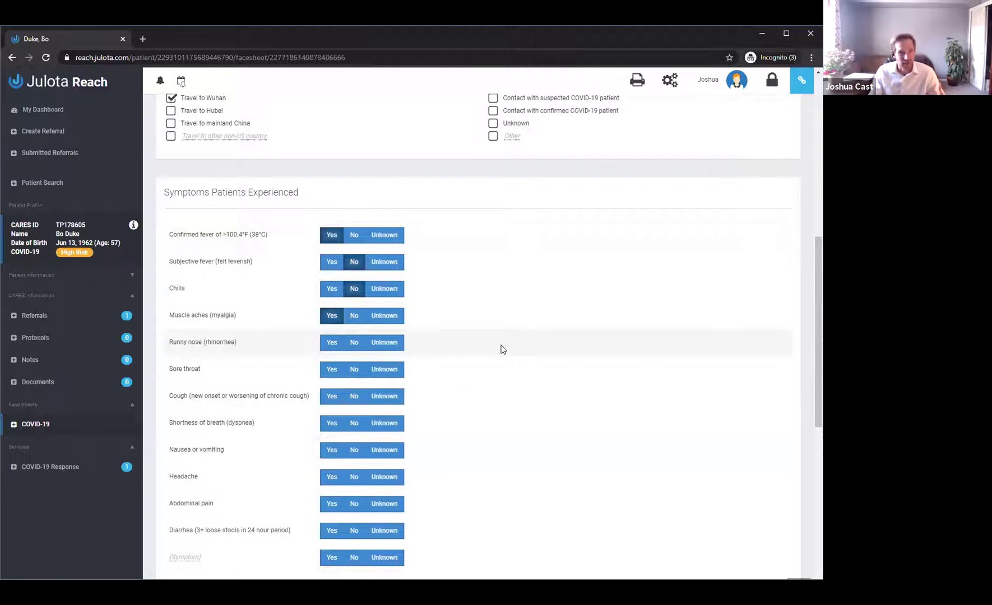
scroll(516, 387, "down", 2)
scroll(519, 387, "down", 3)
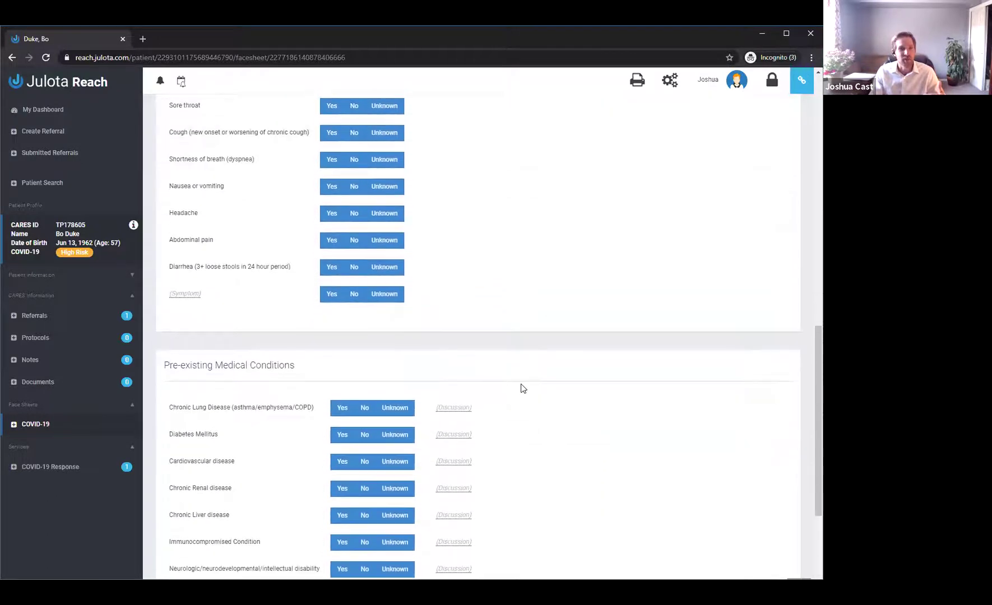
scroll(521, 383, "down", 2)
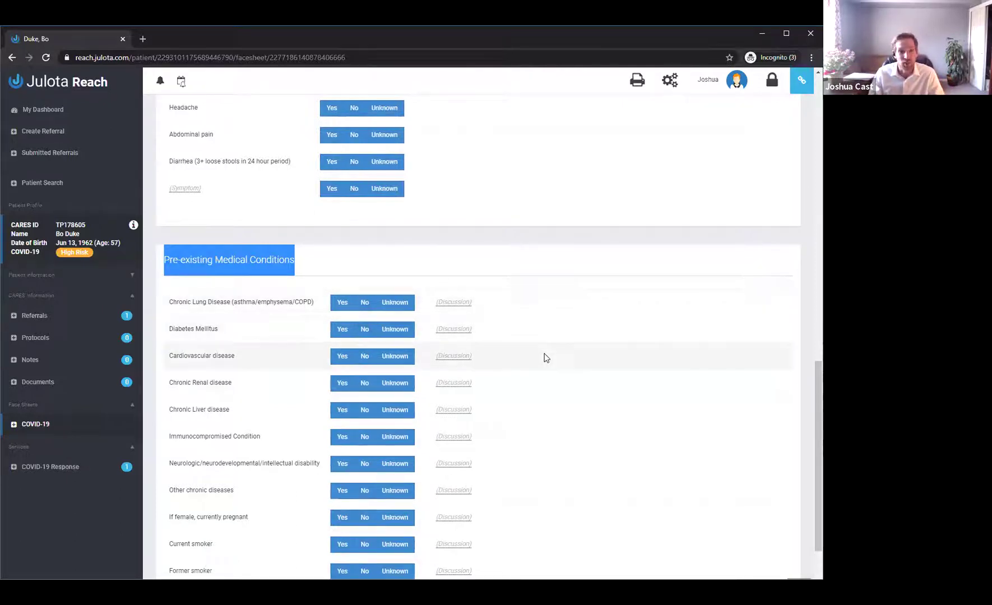
scroll(539, 405, "down", 4)
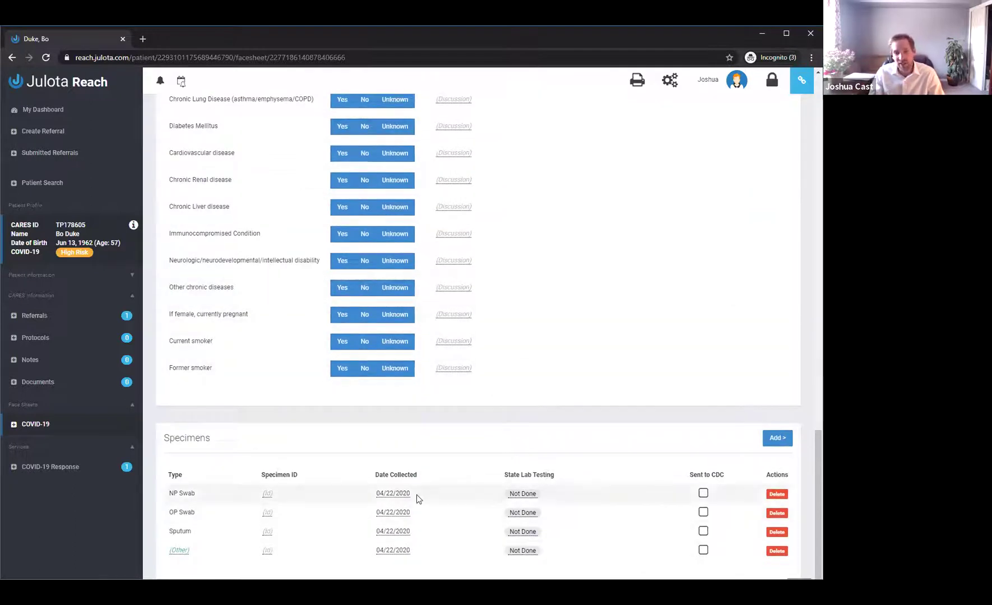
Step: Set State Lab Testing to Pending (NP Swab), Positive (OP Swab), Negative (Sputum), each Sent to CDC
left_click(522, 495)
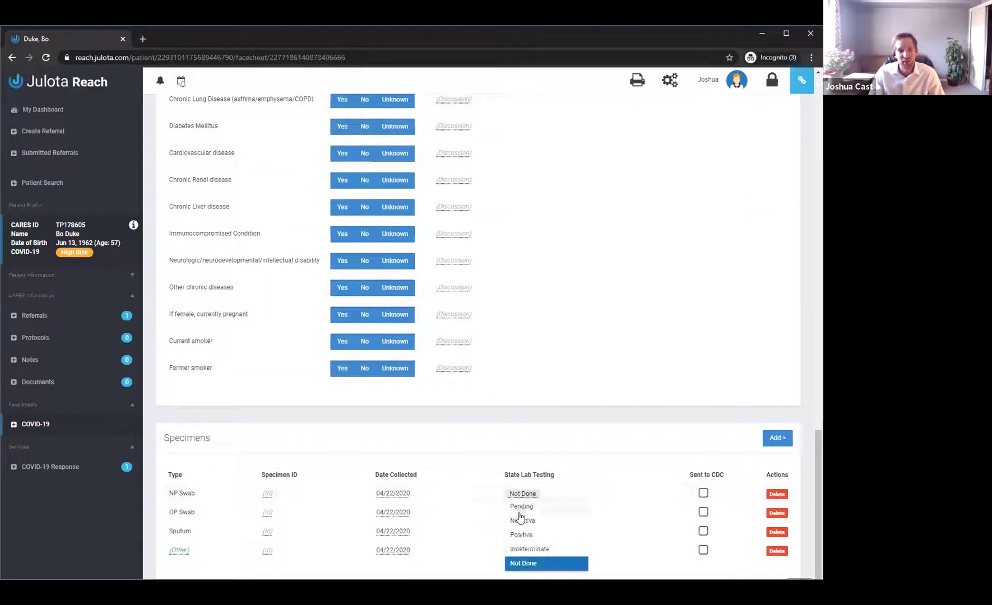
left_click(521, 508)
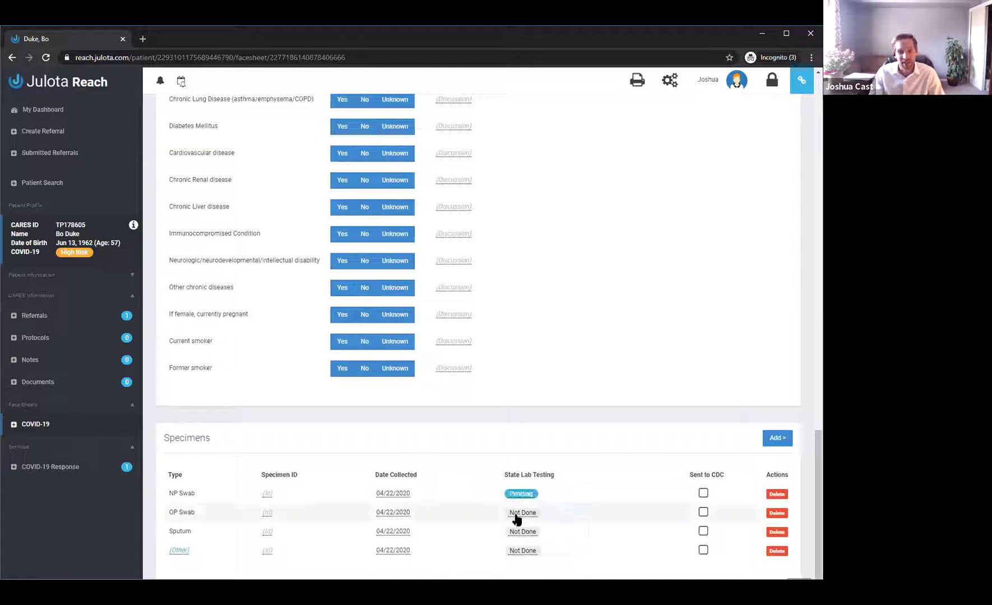
left_click(704, 493)
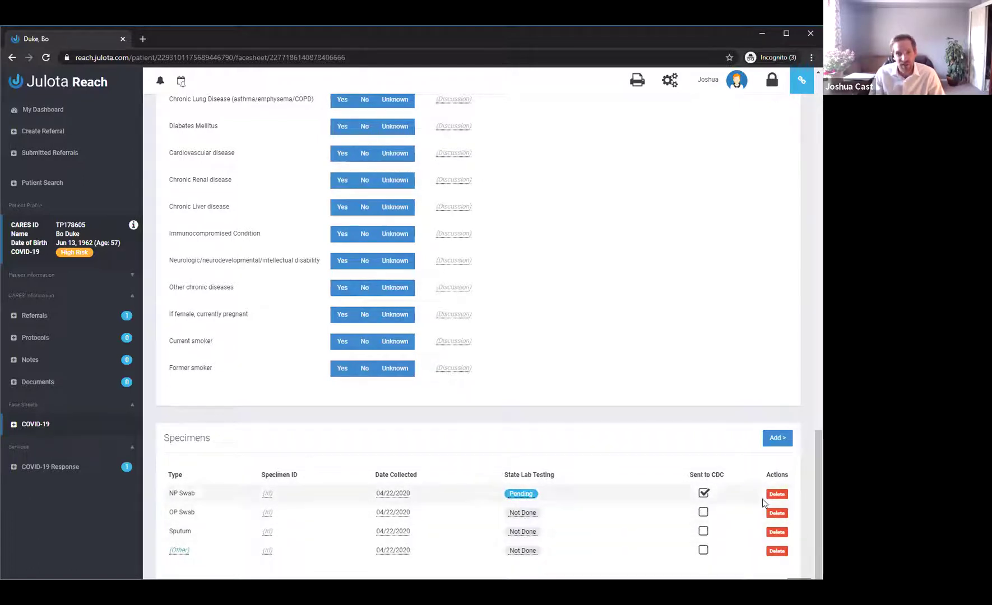
left_click(522, 513)
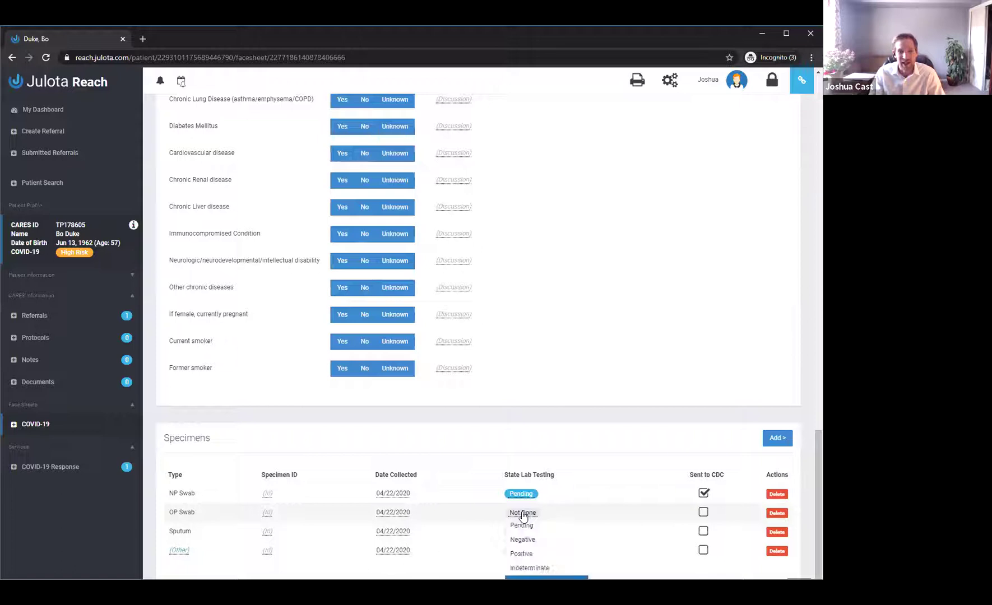
left_click(521, 553)
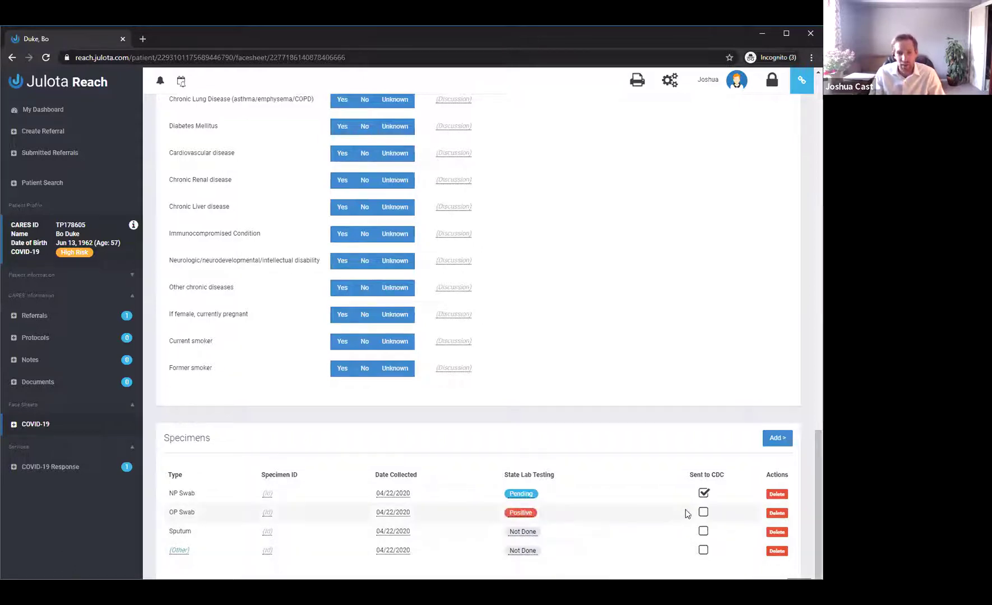
left_click(704, 512)
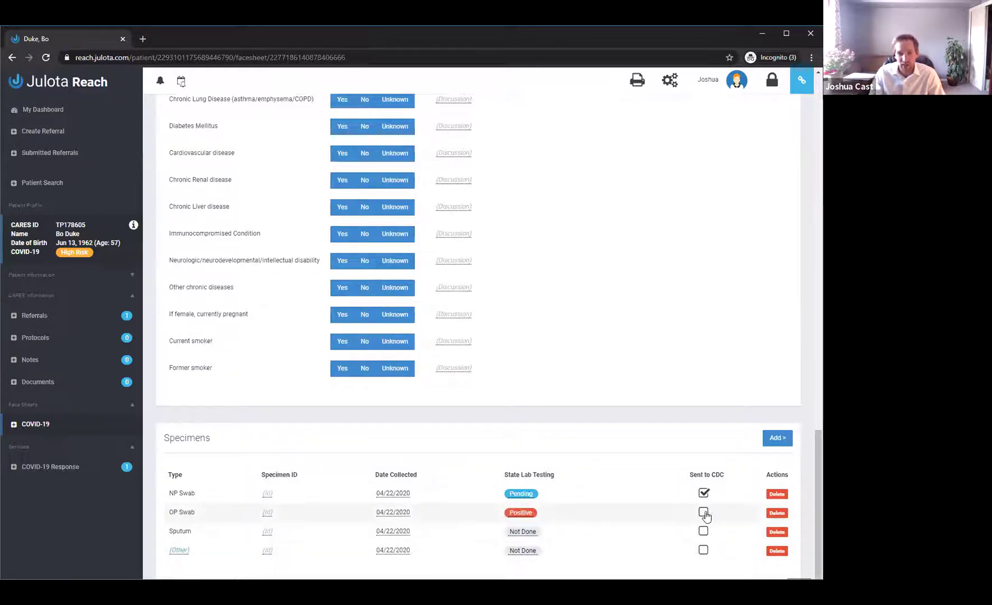
left_click(532, 533)
left_click(533, 559)
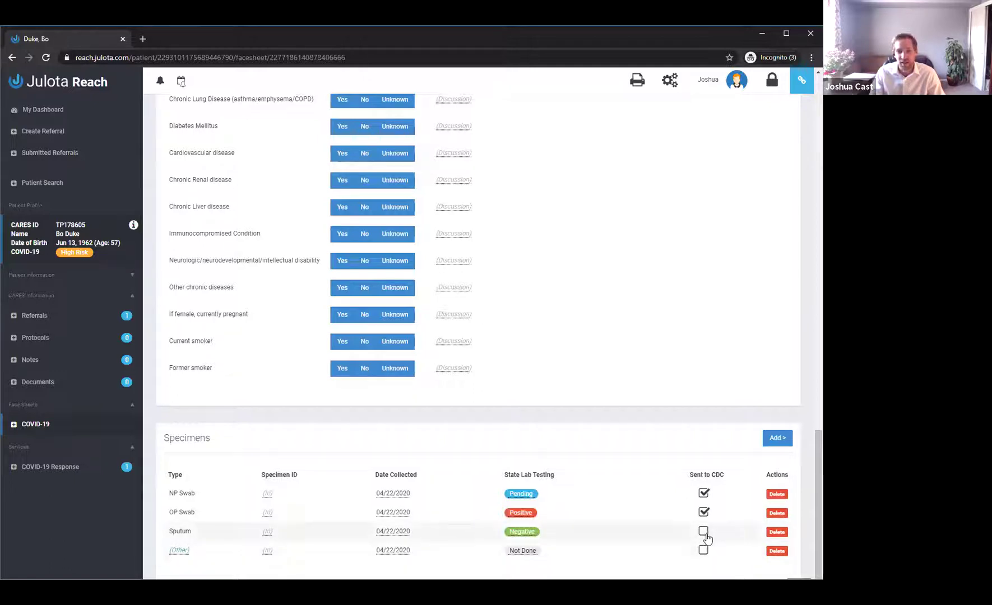
left_click(704, 533)
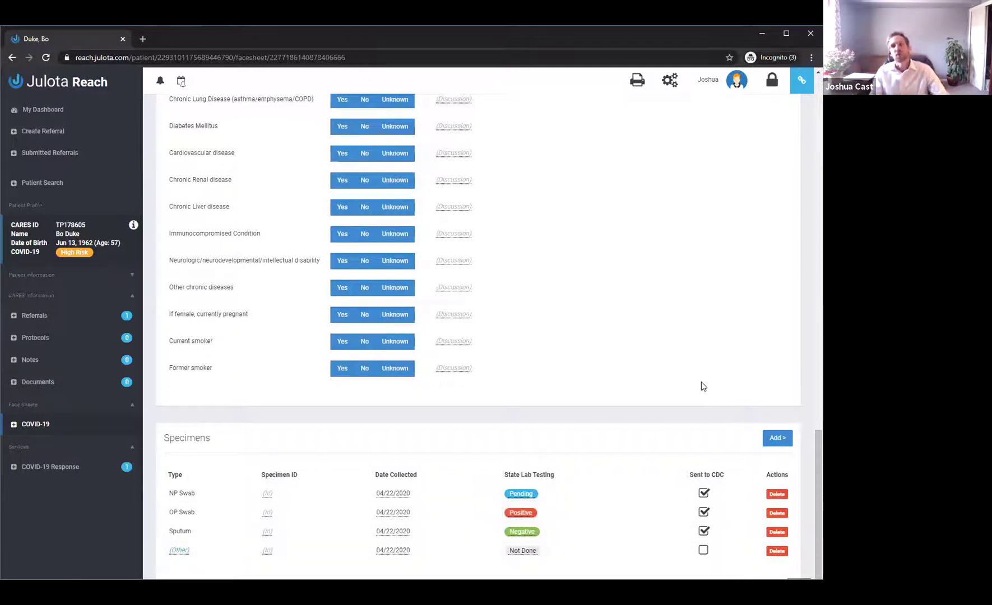
scroll(703, 385, "up", 5)
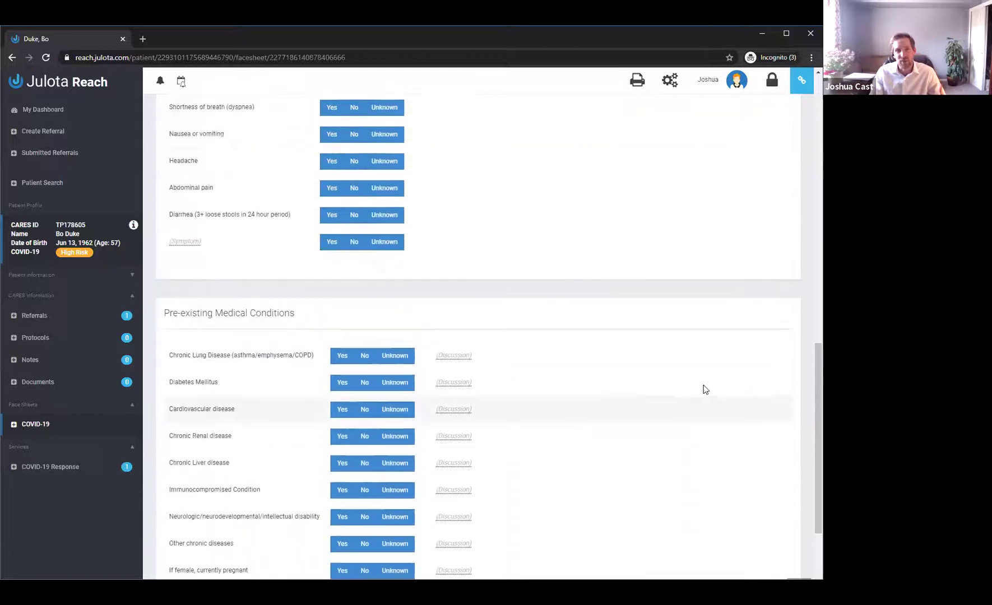
scroll(705, 389, "up", 13)
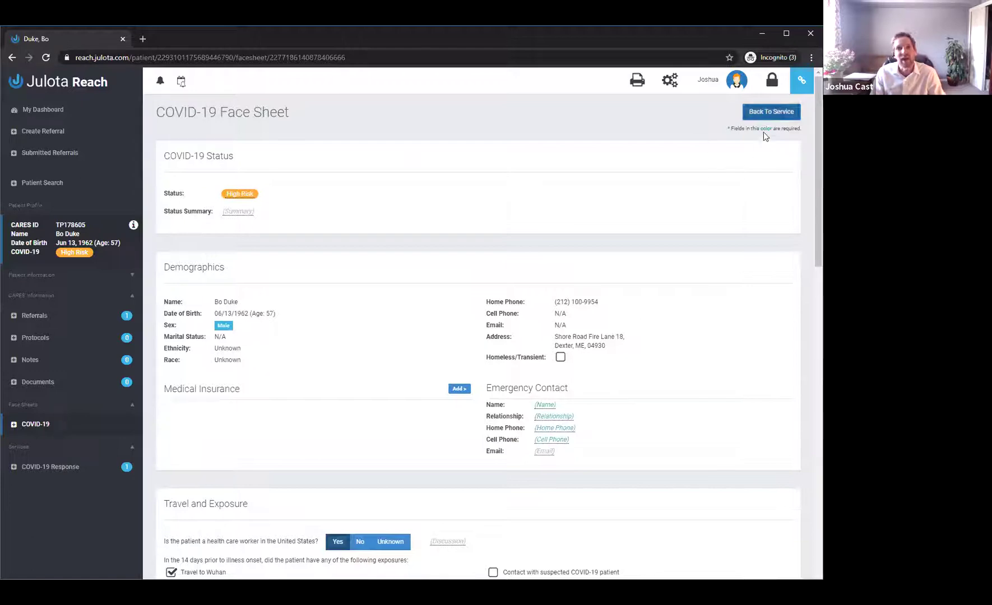
Step: Back on the service, change the 24 hour follow-up from Not Started to In Progress
left_click(768, 114)
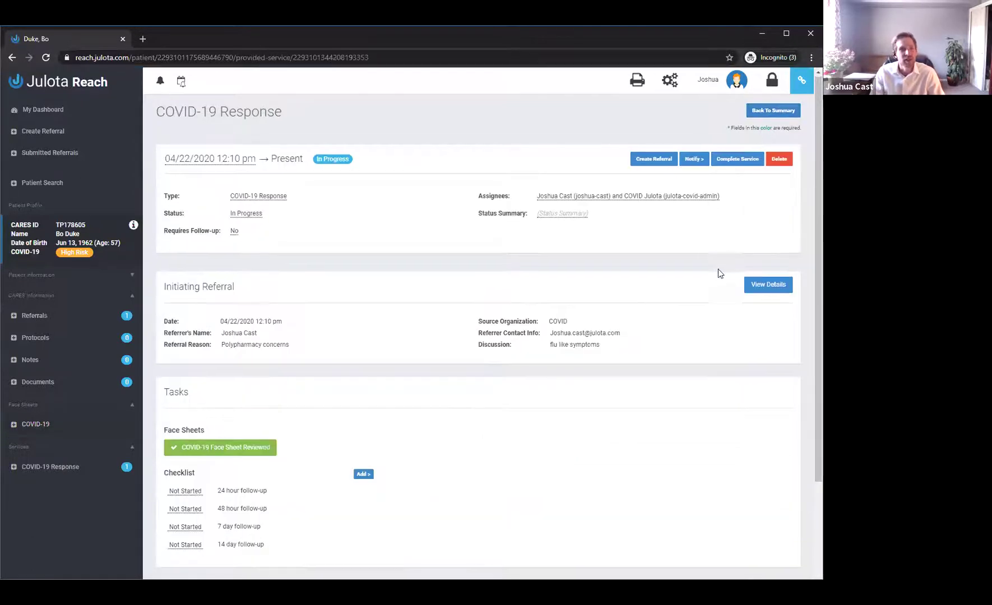
scroll(716, 268, "down", 3)
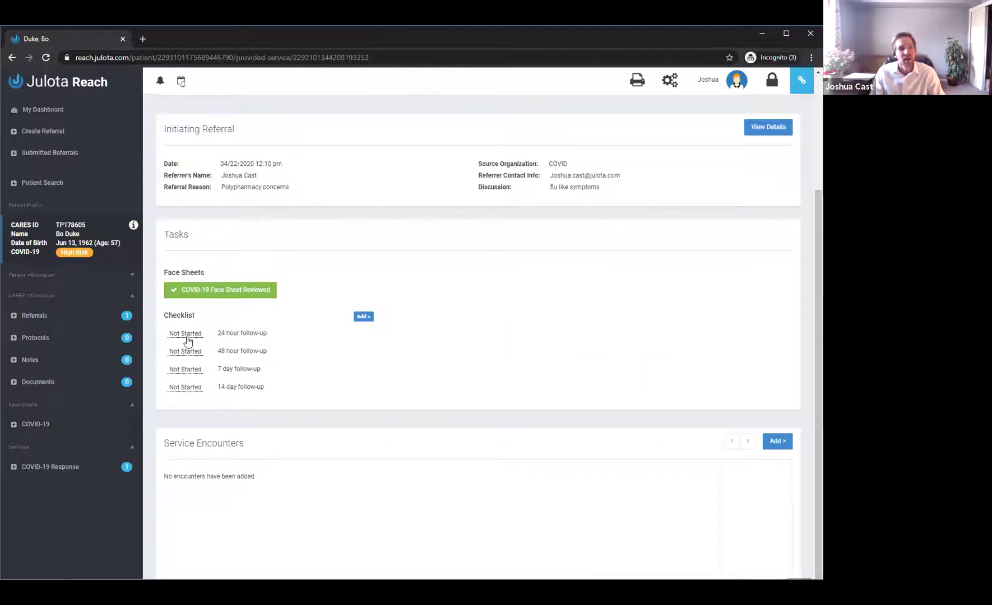
left_click(195, 338)
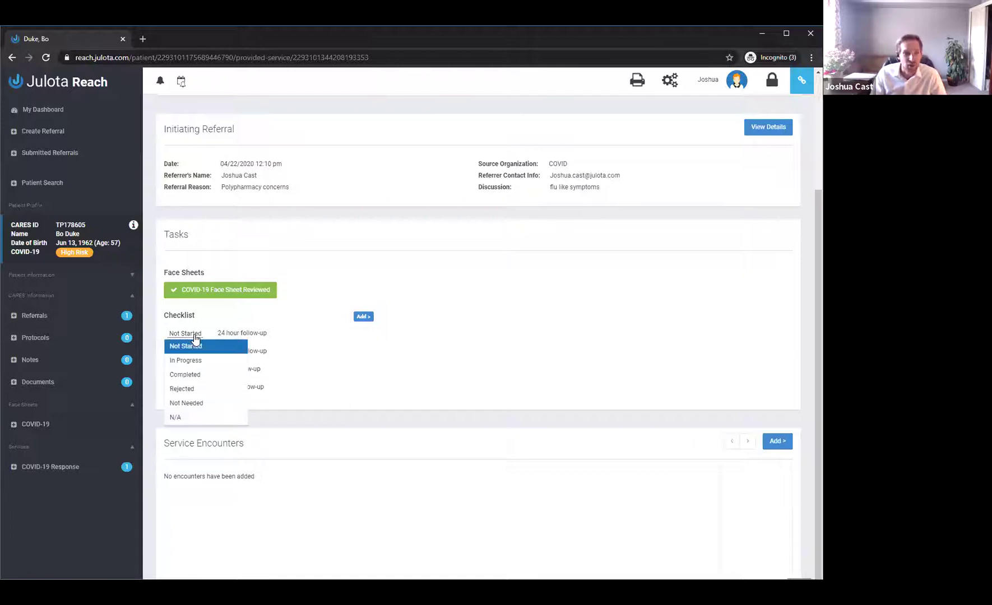
left_click(195, 360)
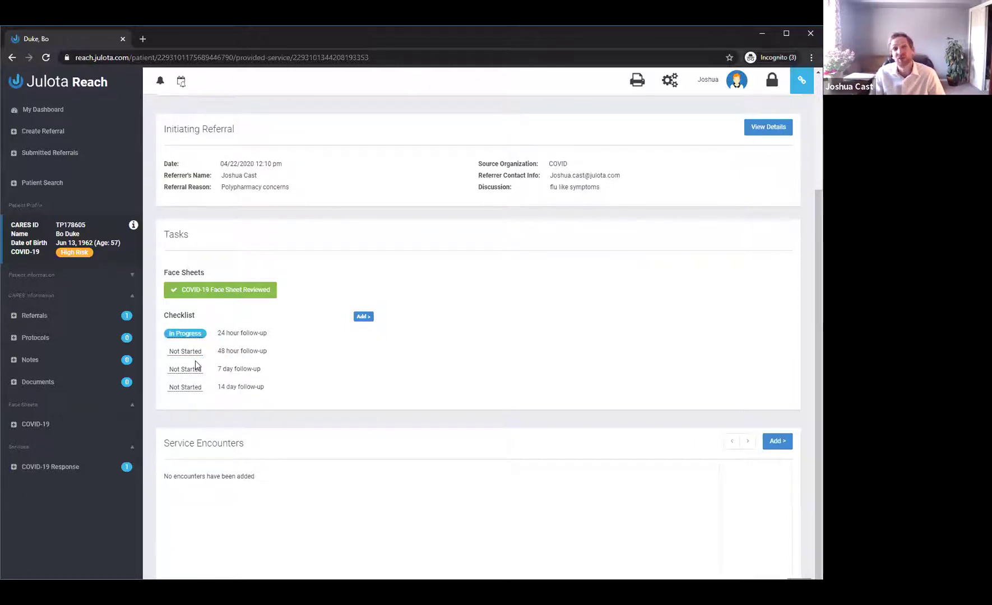
scroll(410, 398, "down", 1)
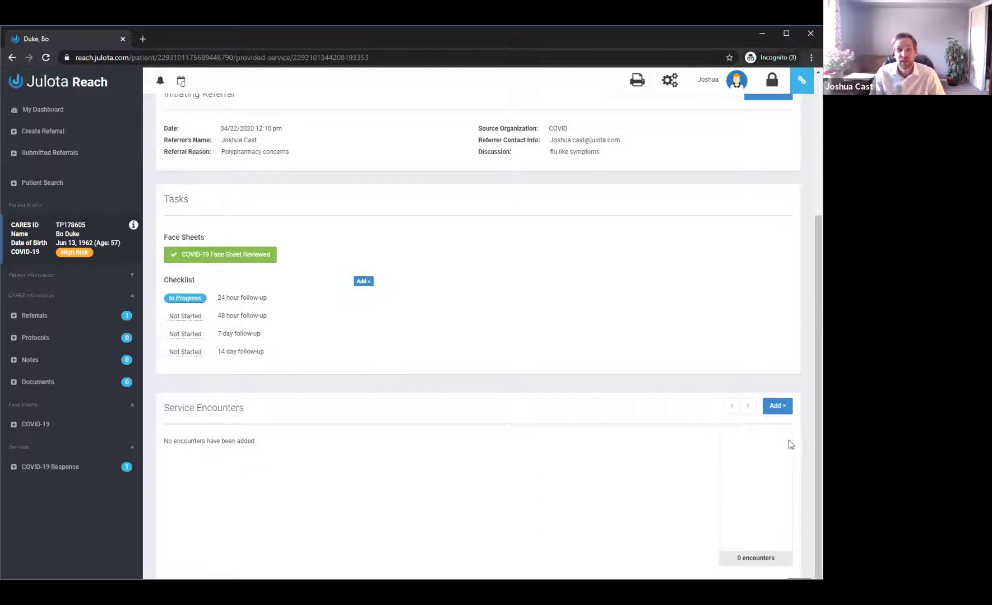
Step: Add an Initial Contact encounter: Successful, In Person, narrative 'very good narrativ notes here'
left_click(775, 408)
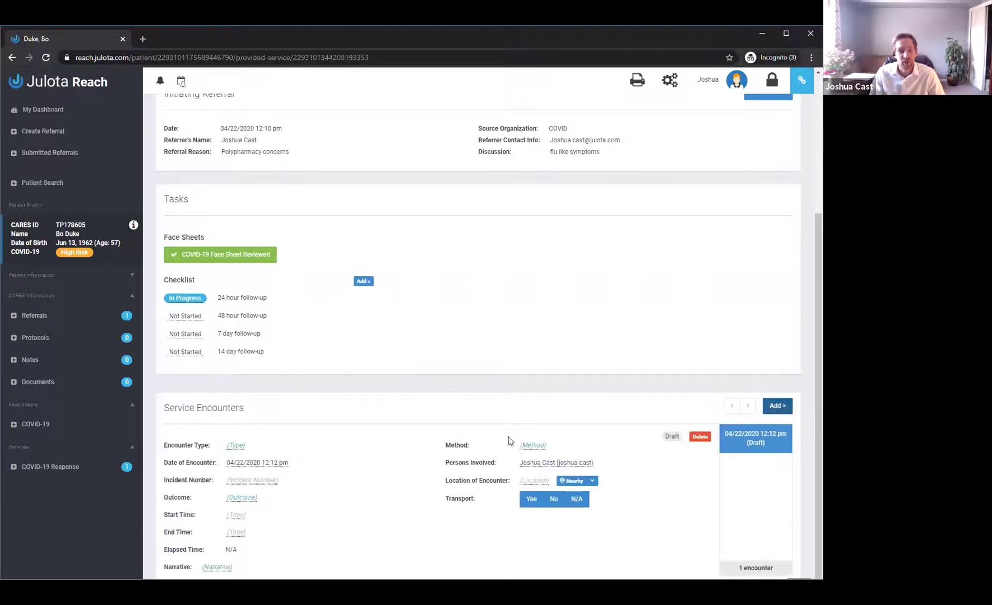
scroll(504, 391, "down", 1)
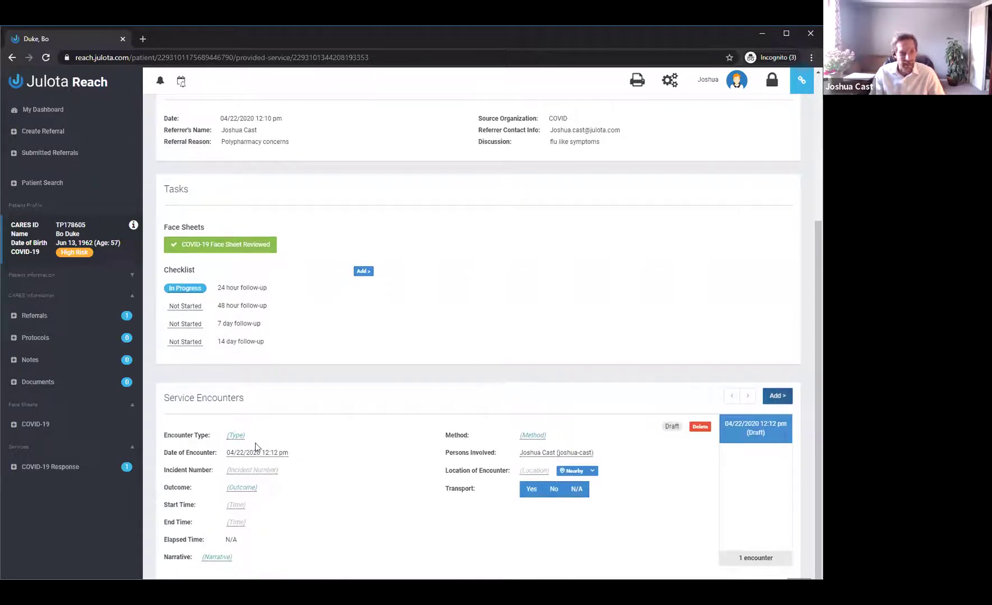
left_click(236, 436)
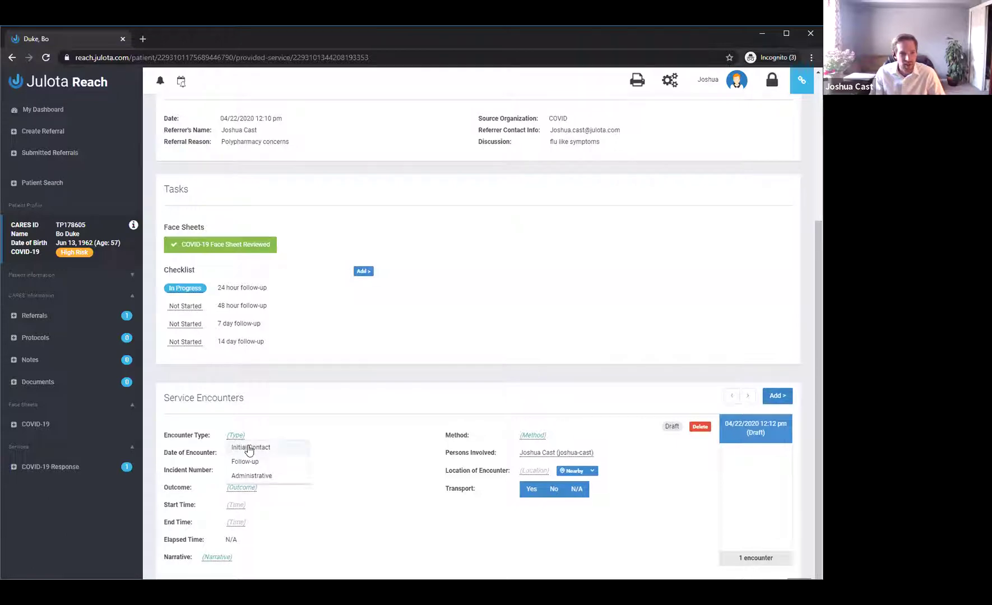
left_click(249, 448)
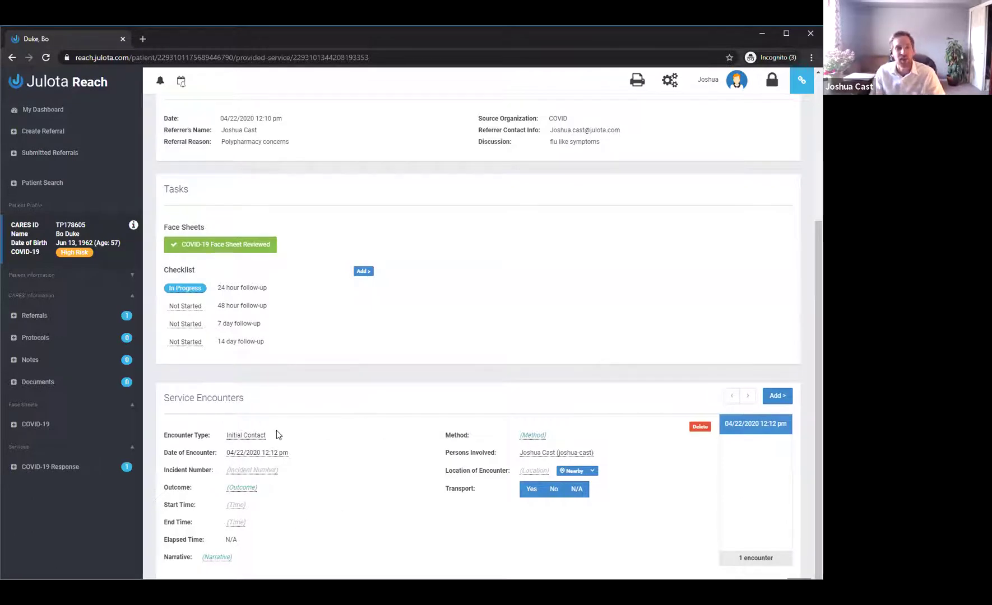
left_click(255, 495)
left_click(255, 501)
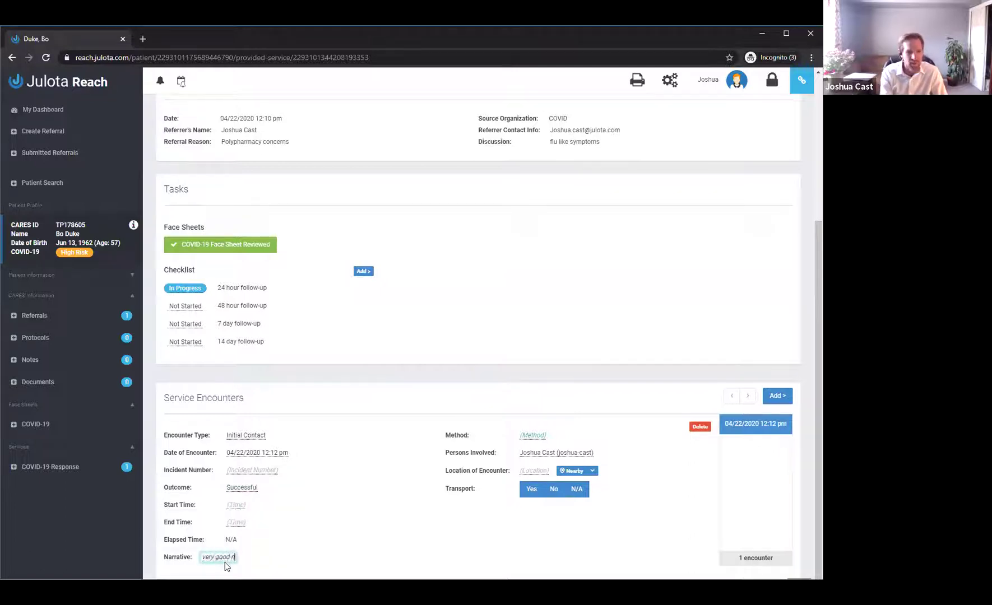
type("iy notes here")
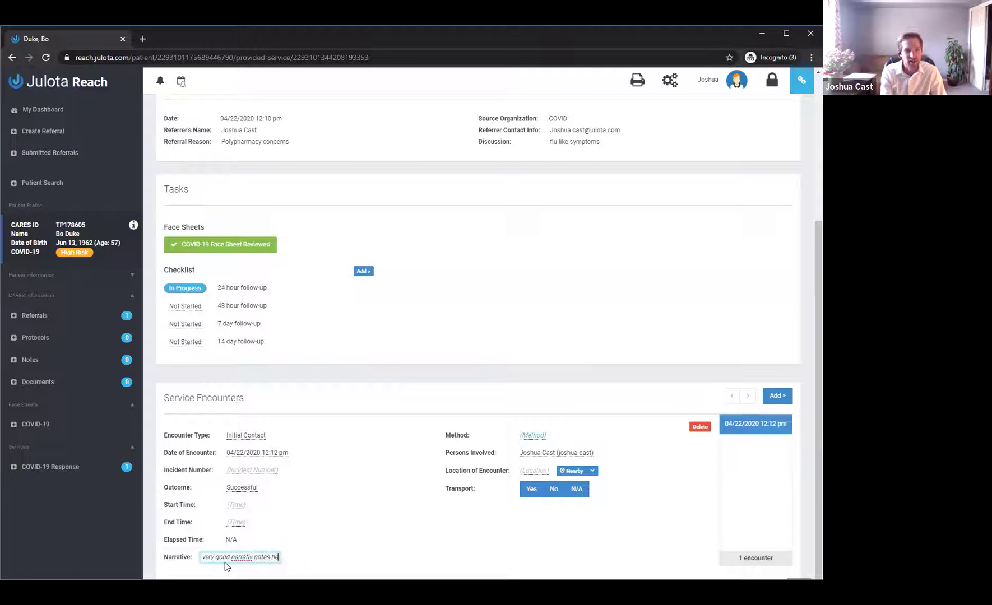
left_click(537, 435)
left_click(553, 450)
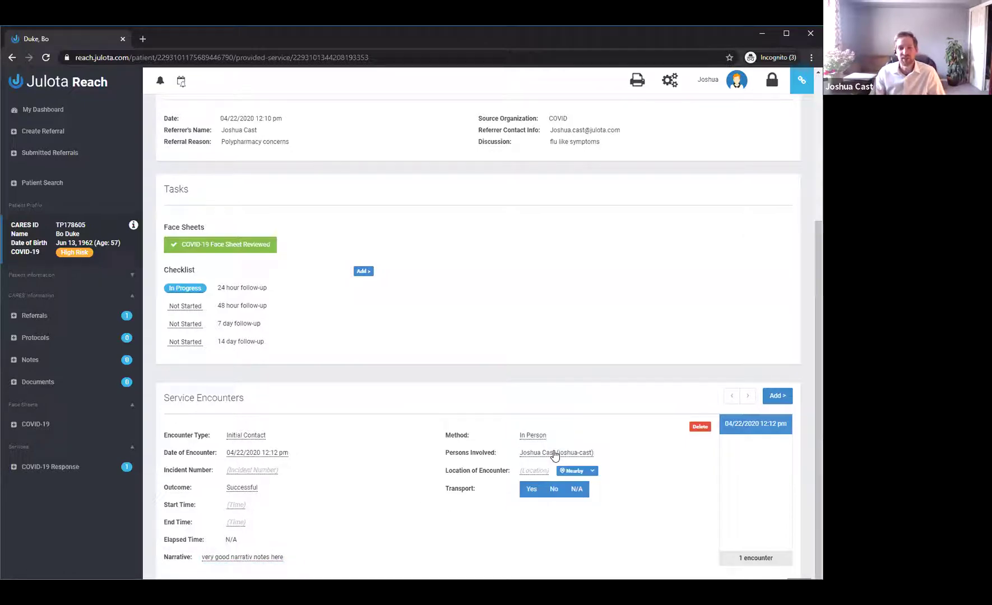
Step: Allow location access and use the closest nearby address as the encounter location
left_click(591, 475)
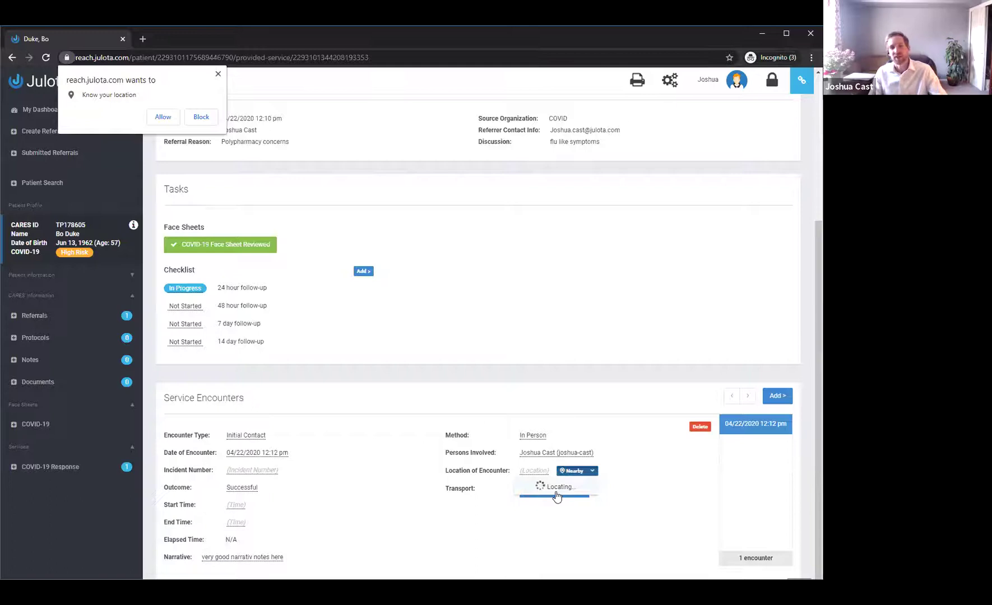
left_click(161, 115)
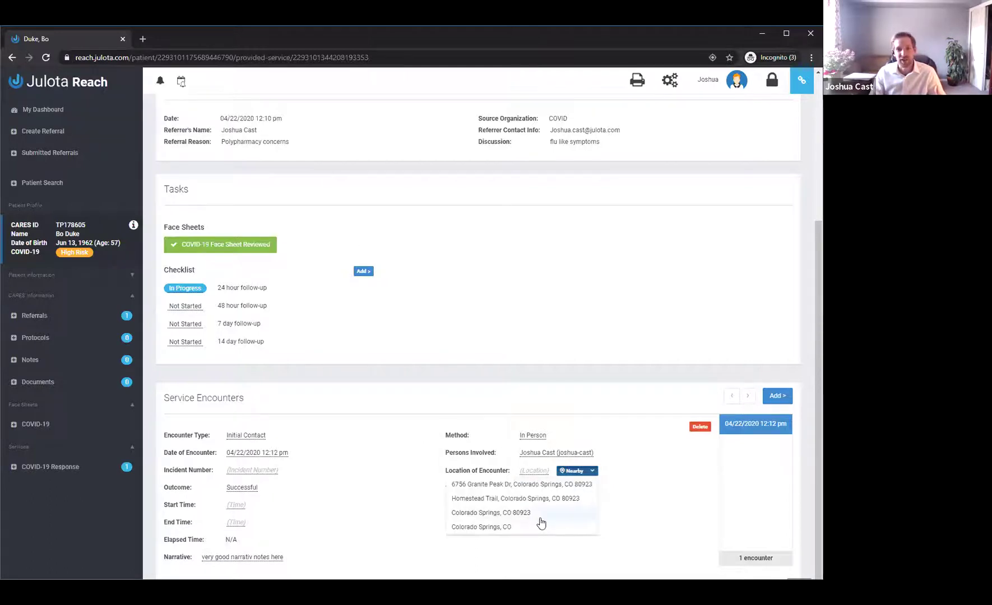
left_click(537, 485)
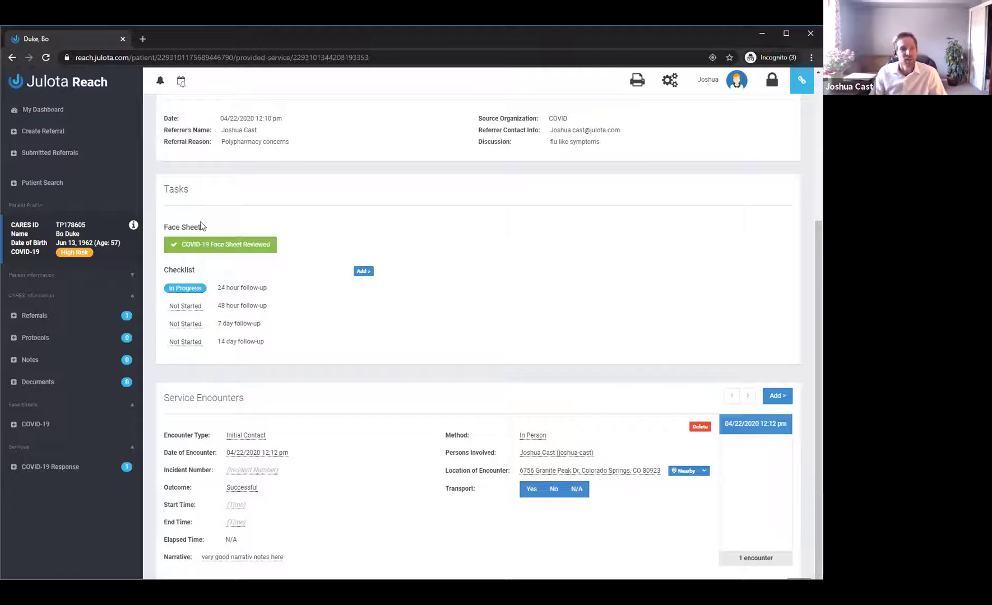
Step: Set the 48 hour follow-up to In Progress and the 7 day follow-up to Completed
left_click(190, 307)
left_click(196, 332)
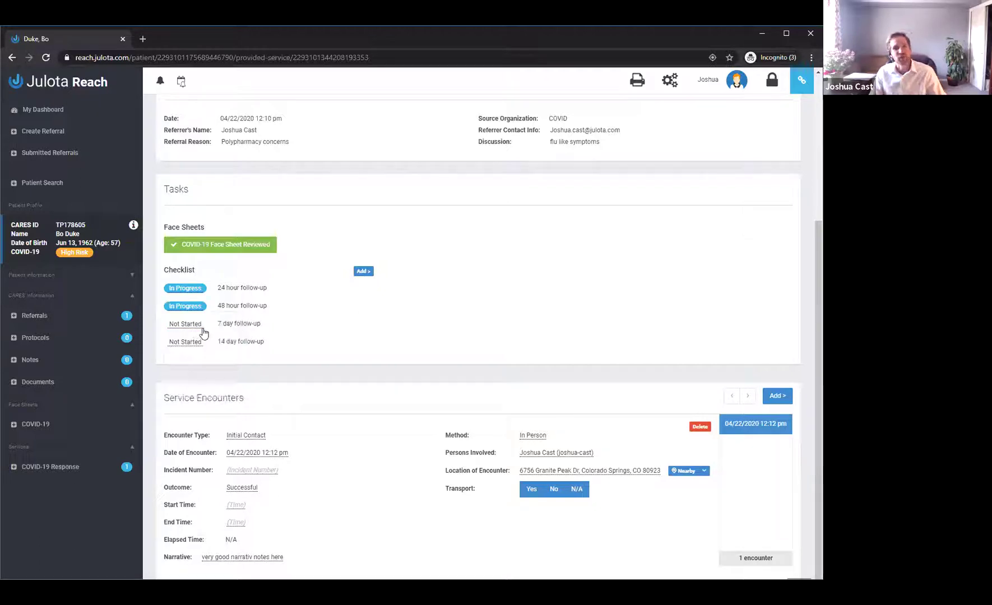
left_click(192, 326)
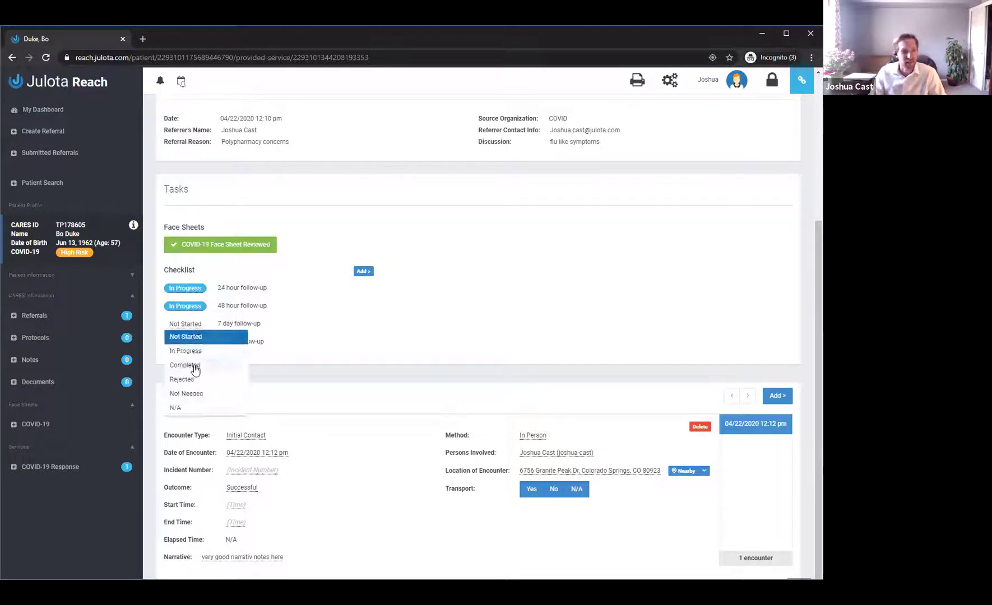
left_click(191, 366)
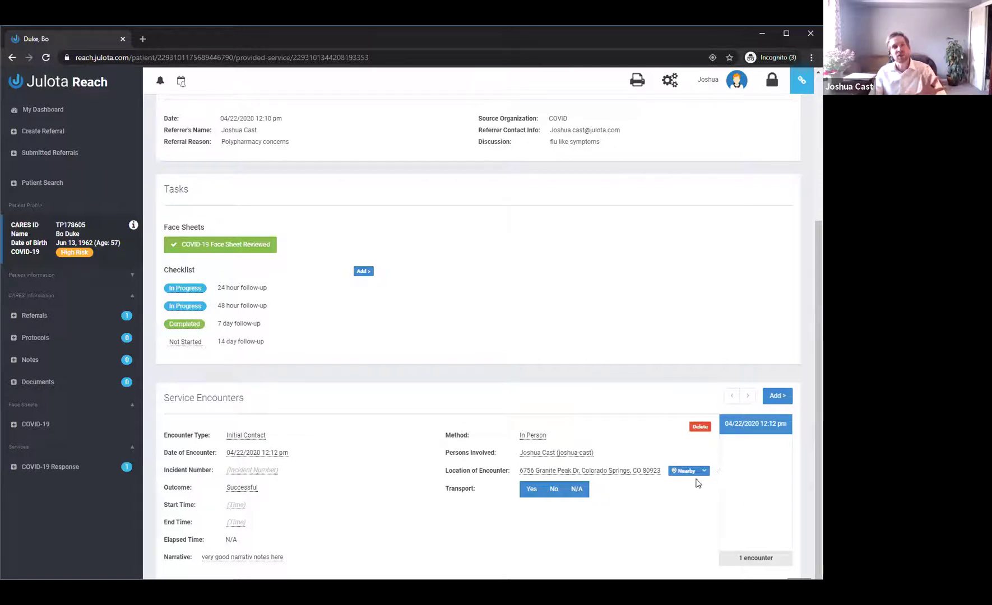
scroll(723, 437, "up", 3)
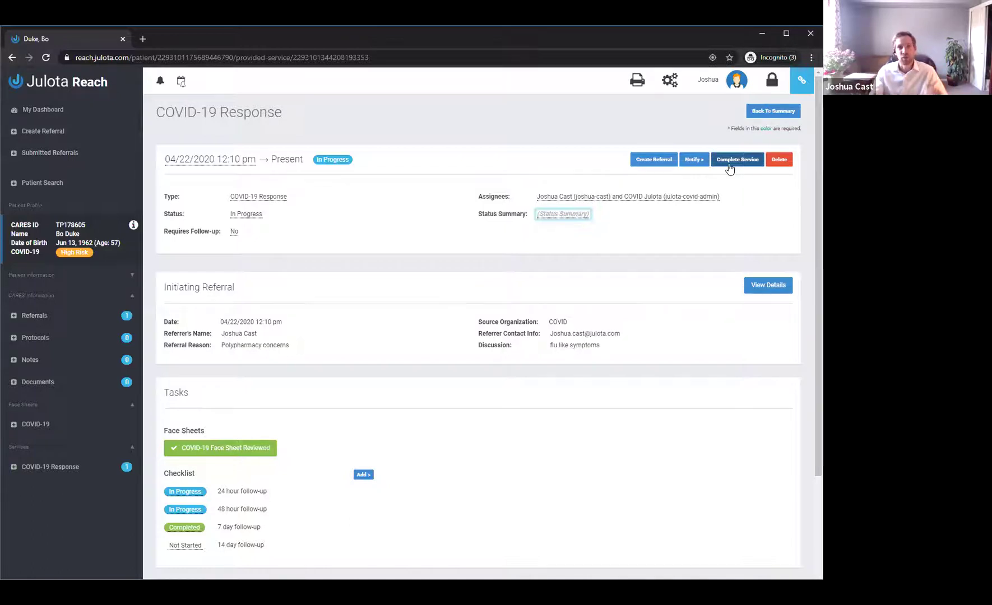
left_click(786, 115)
Step: Go back to the patient's COVID-19 Response summary, then switch to My Dashboard
left_click(788, 111)
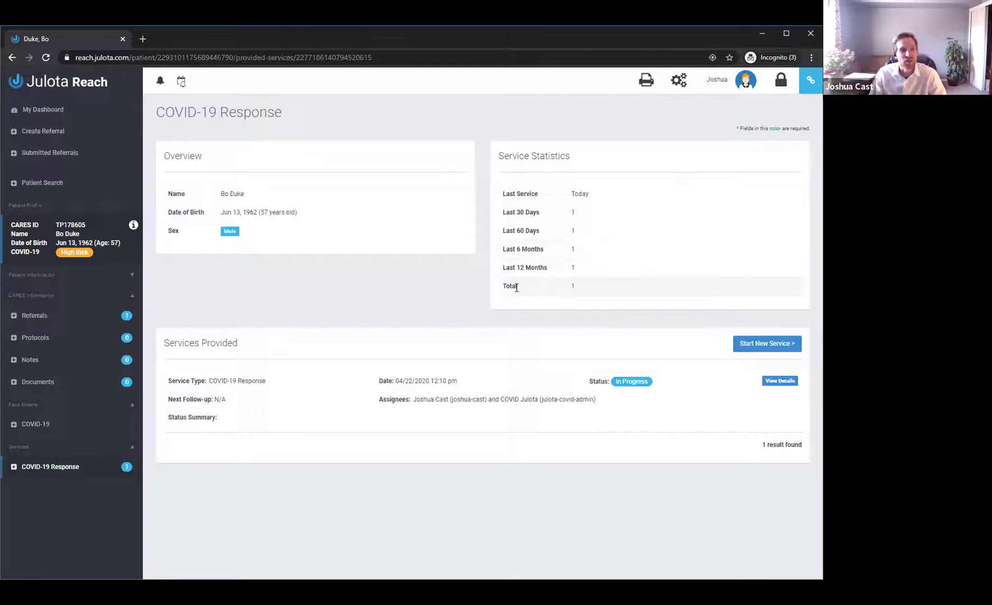
left_click(44, 115)
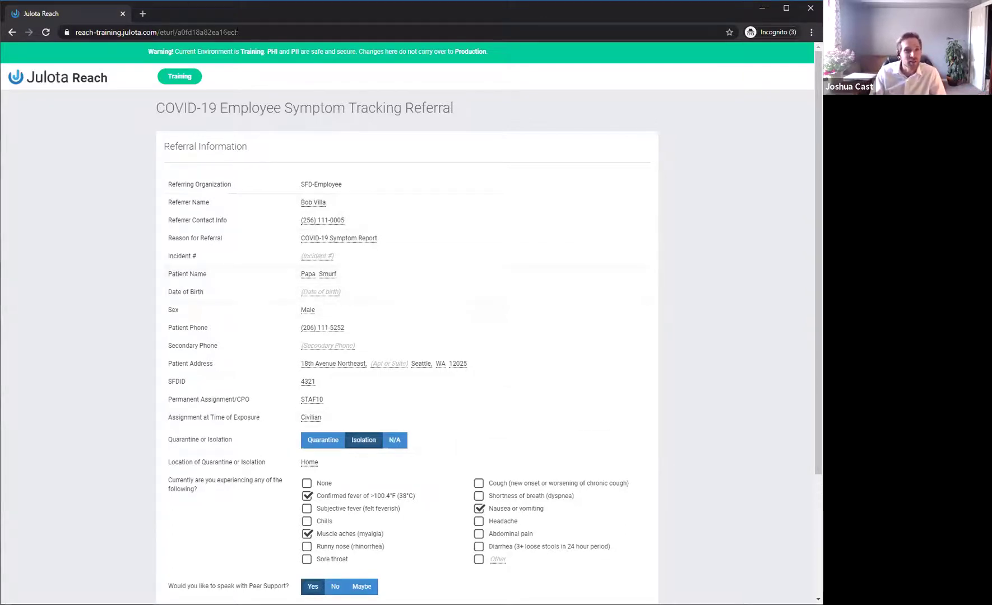
Step: Highlight the form's web address and keep the quarantine location as Home
left_click(247, 32)
left_click_drag(247, 32, 76, 32)
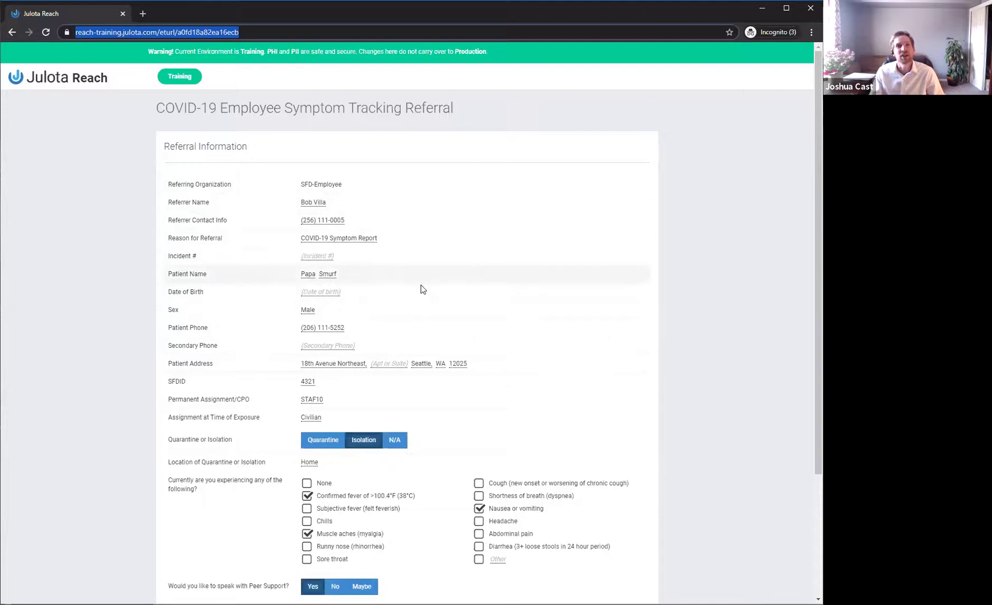
scroll(454, 324, "down", 1)
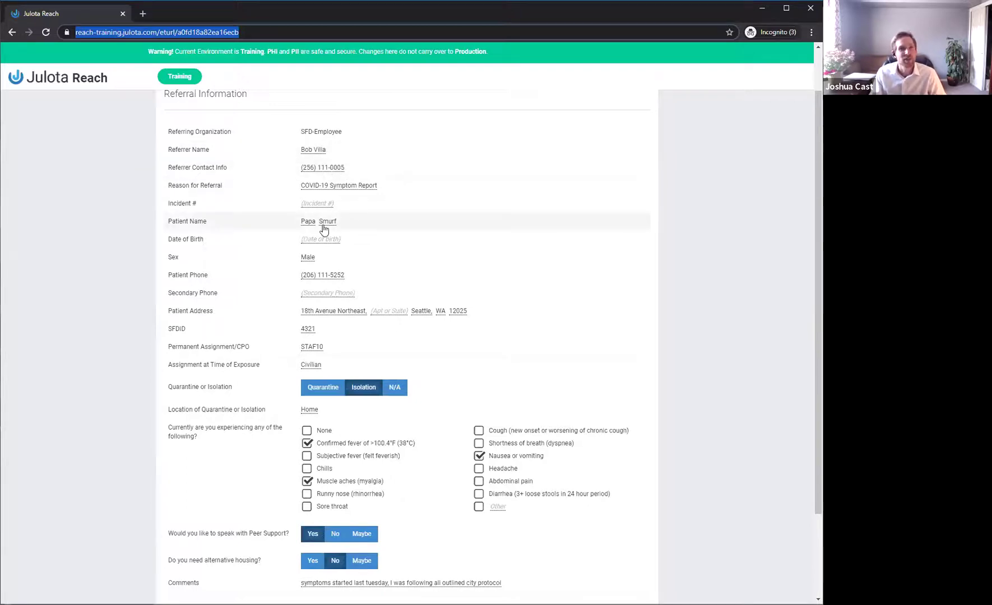
scroll(358, 235, "down", 1)
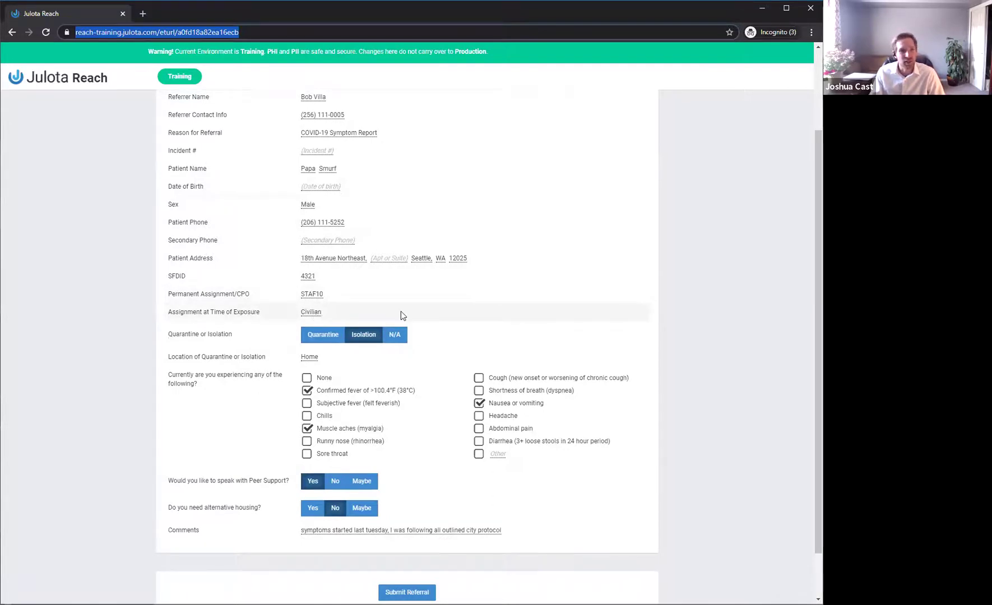
scroll(400, 311, "down", 2)
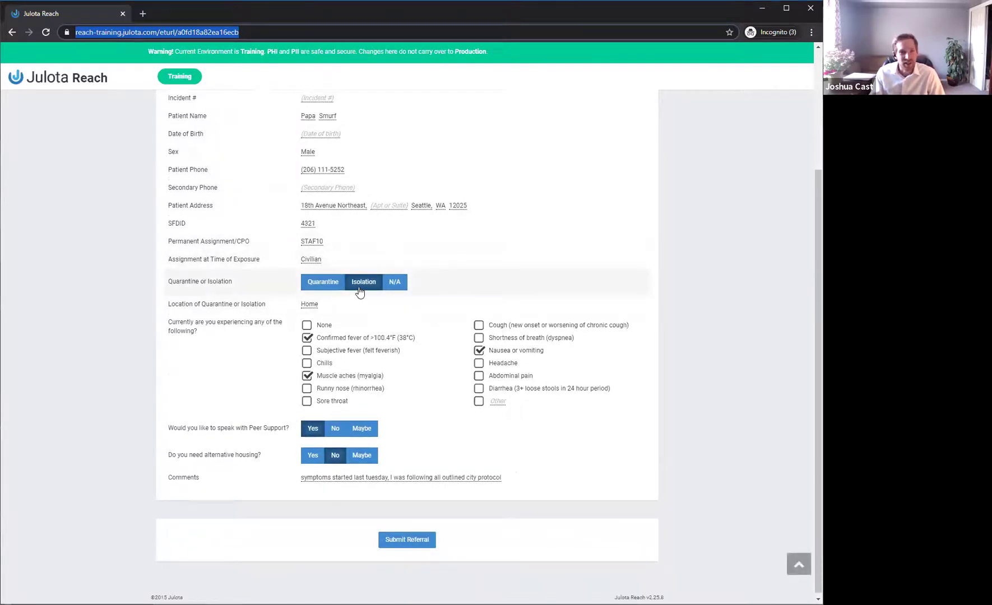
left_click(315, 305)
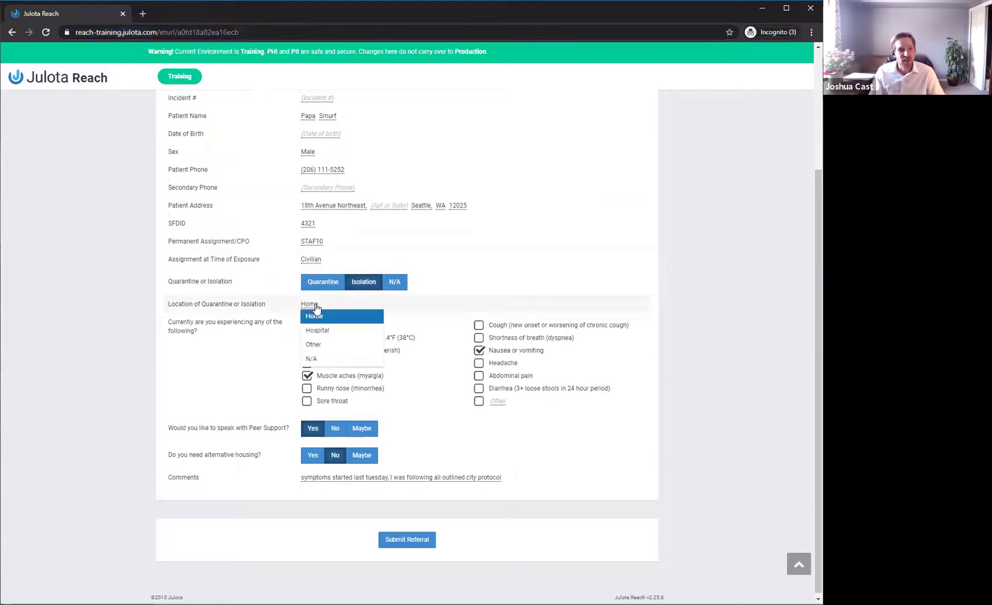
left_click(313, 312)
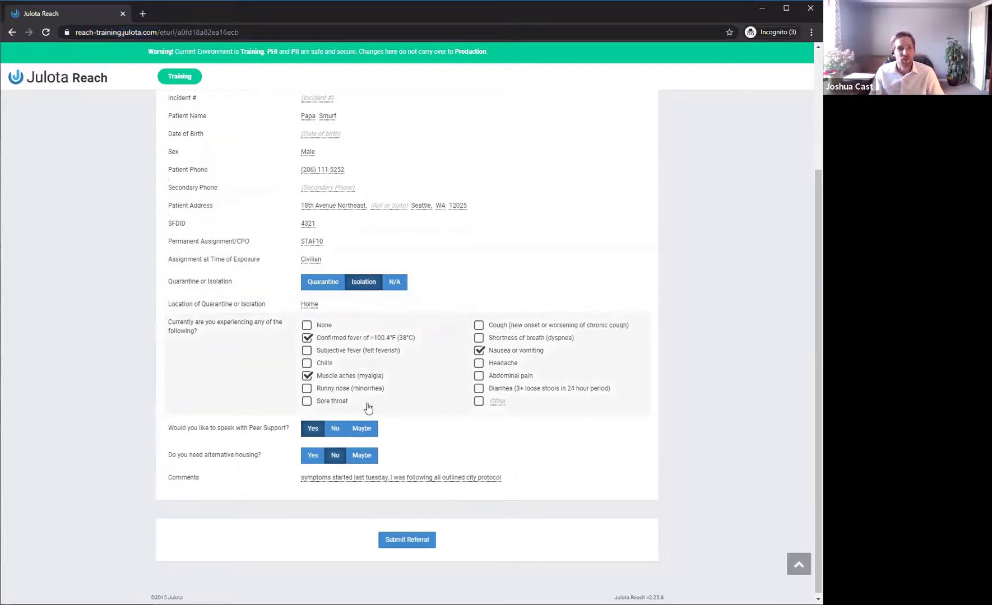
Step: Answer No to alternative housing, submit the referral, and dismiss the confirmation
scroll(413, 410, "down", 1)
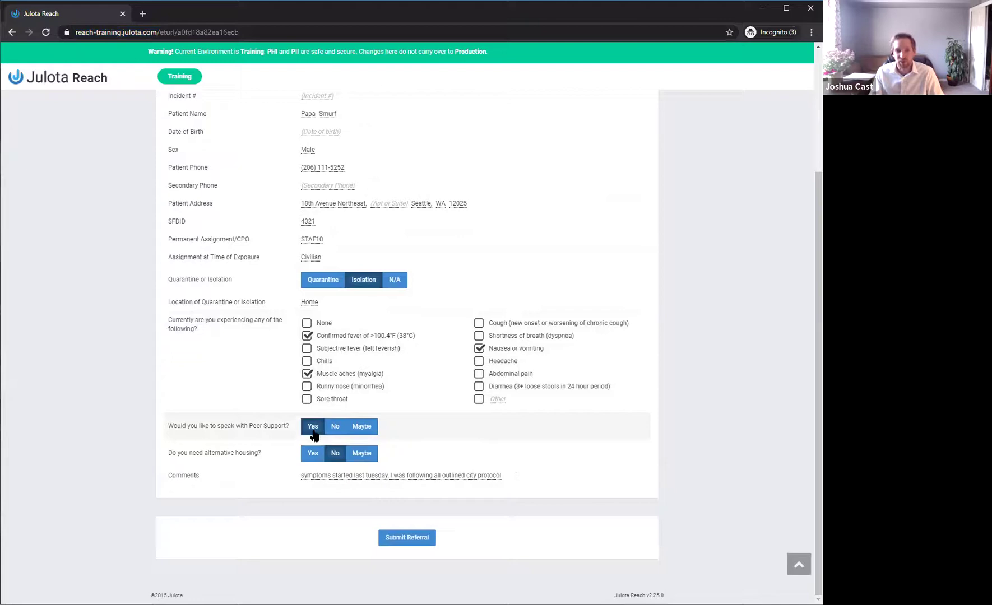
left_click(335, 455)
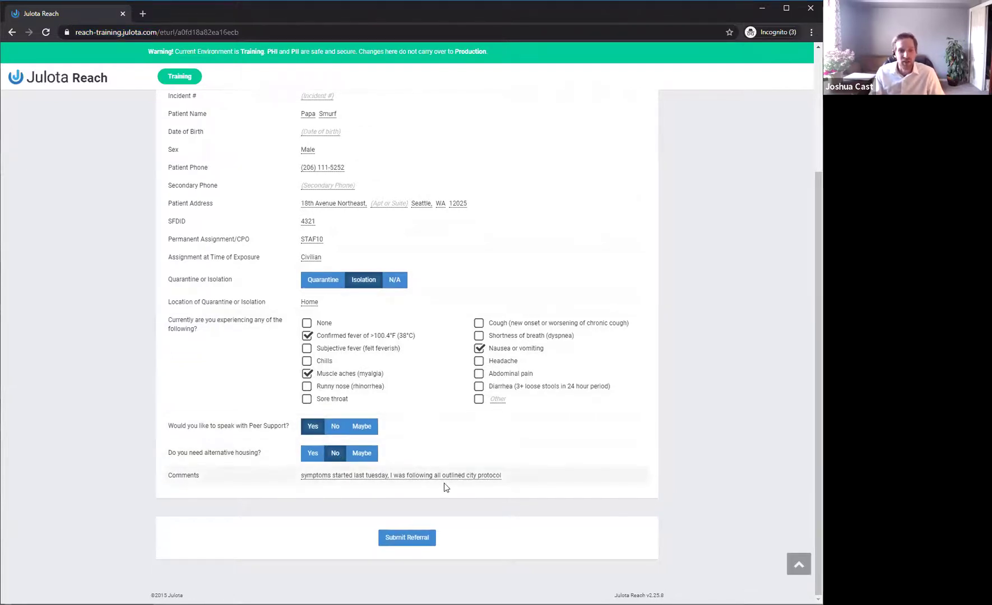
left_click(417, 542)
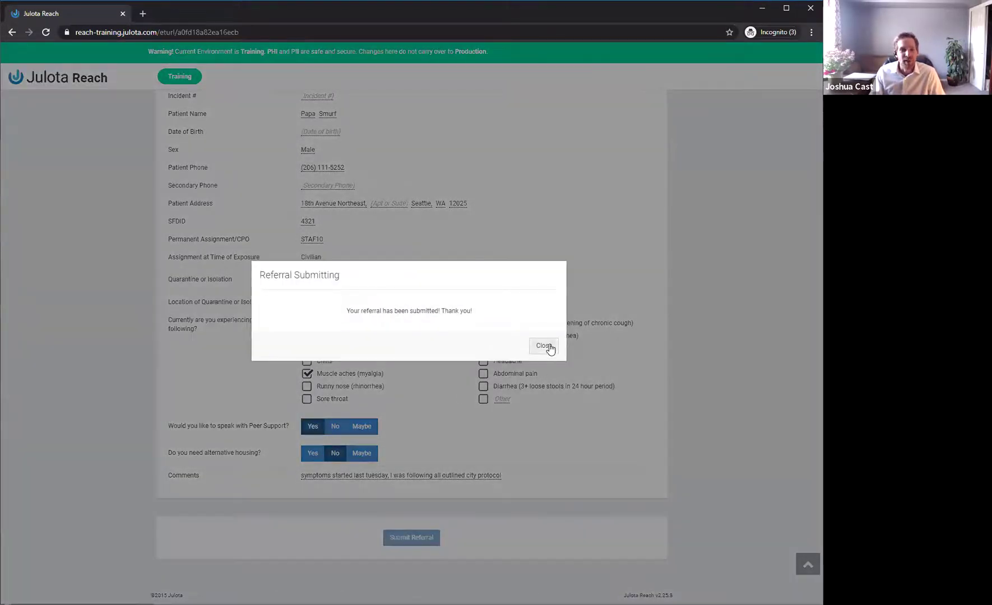
left_click(544, 346)
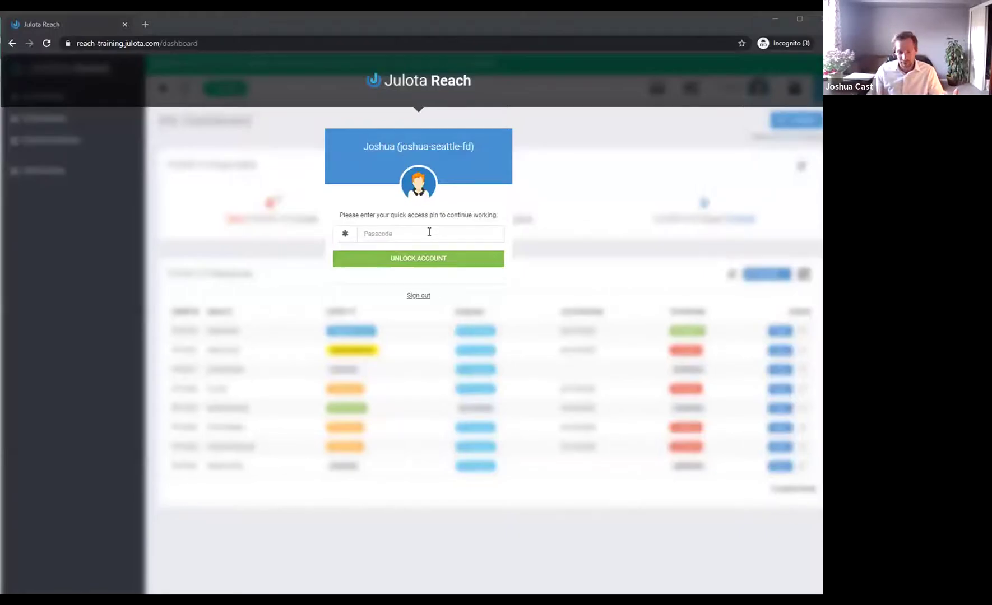
Step: Unlock the account with the quick-access PIN and maximize the browser window
left_click(432, 232)
type("•")
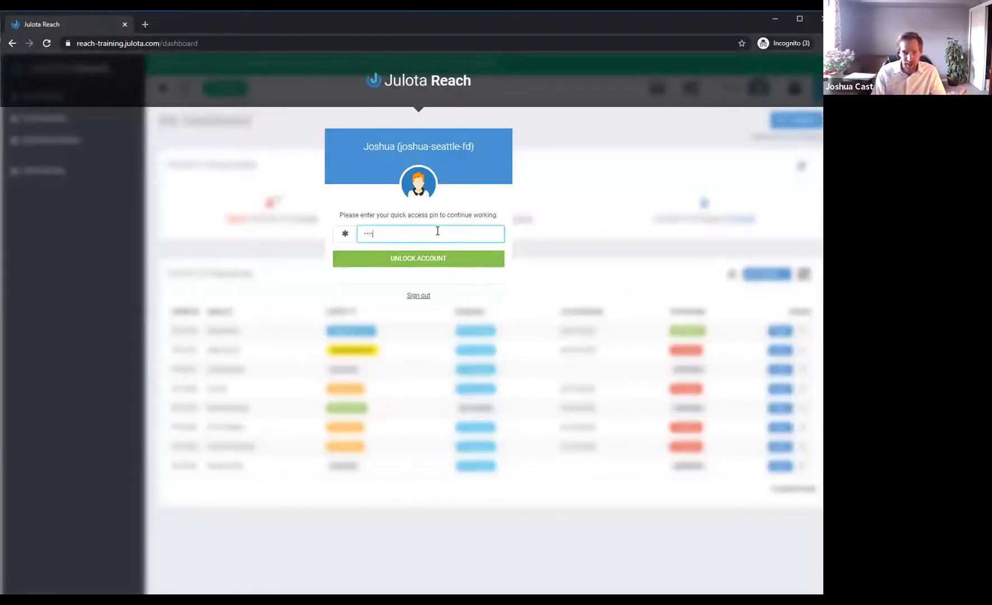
key("Return")
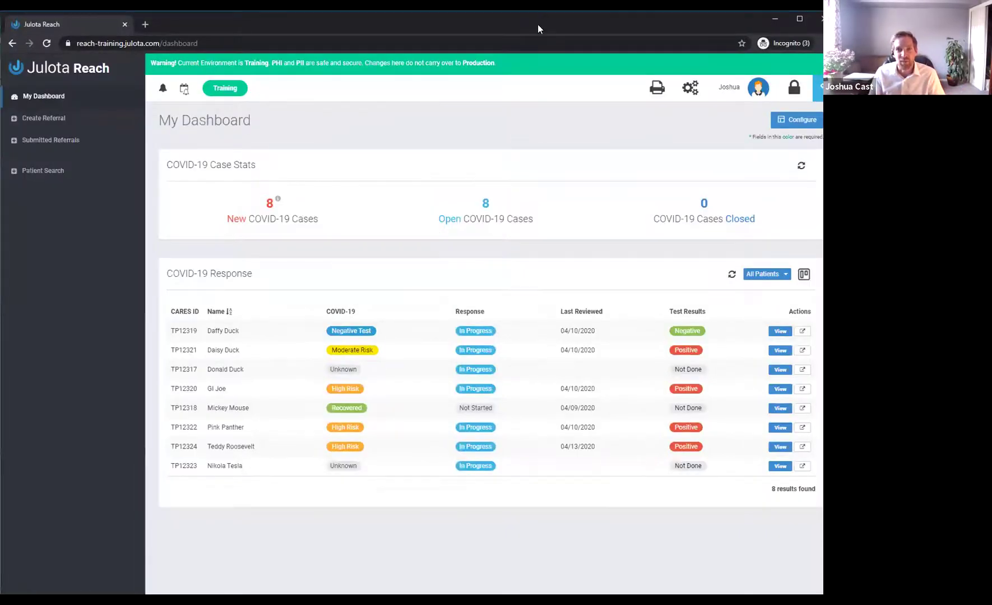
double_click(538, 24)
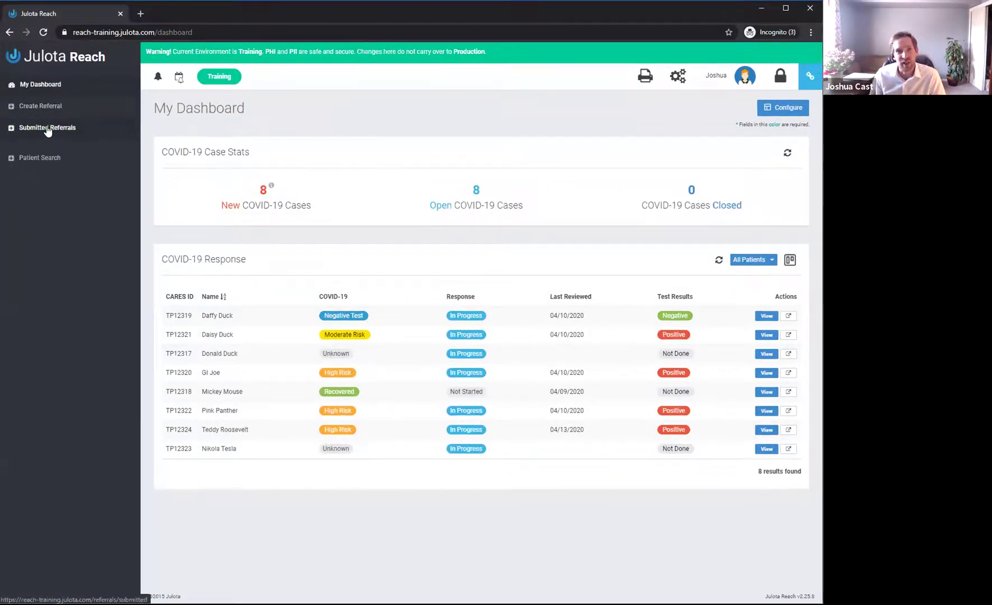
Step: Open the employee symptom referral from Submitted Referrals and scroll to Link Referral to Patient
left_click(48, 129)
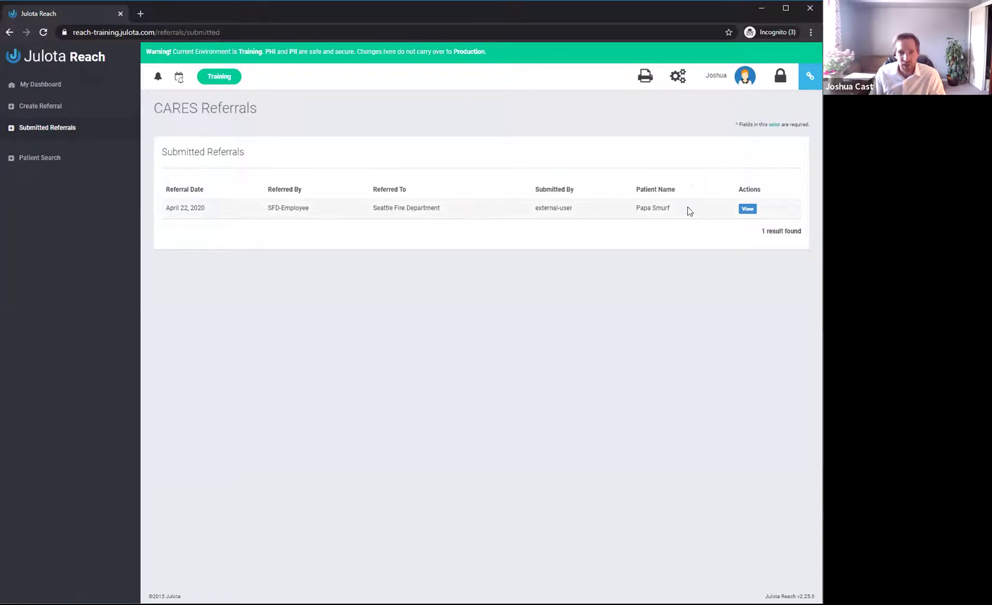
left_click(745, 211)
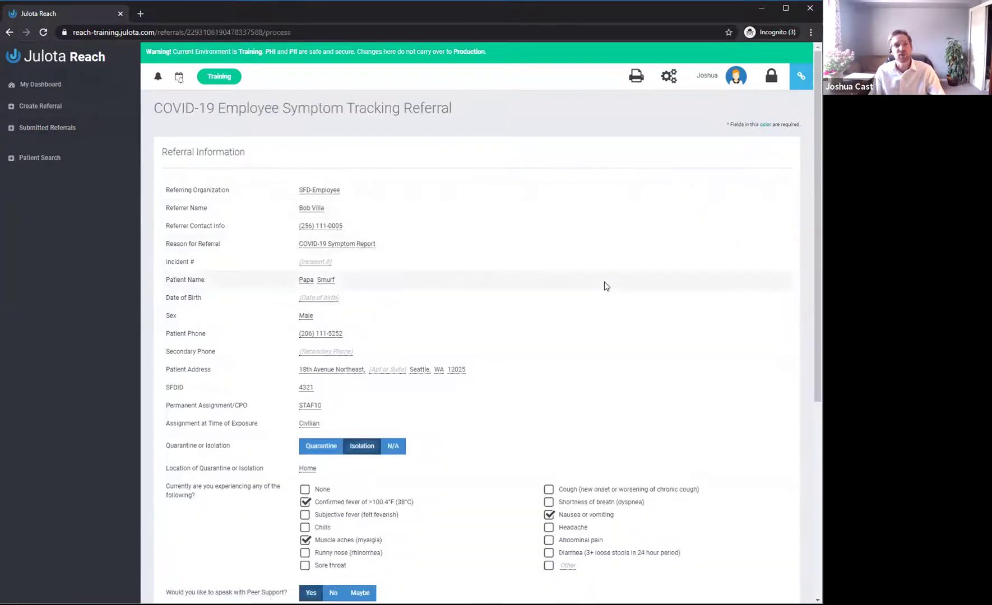
scroll(614, 271, "down", 2)
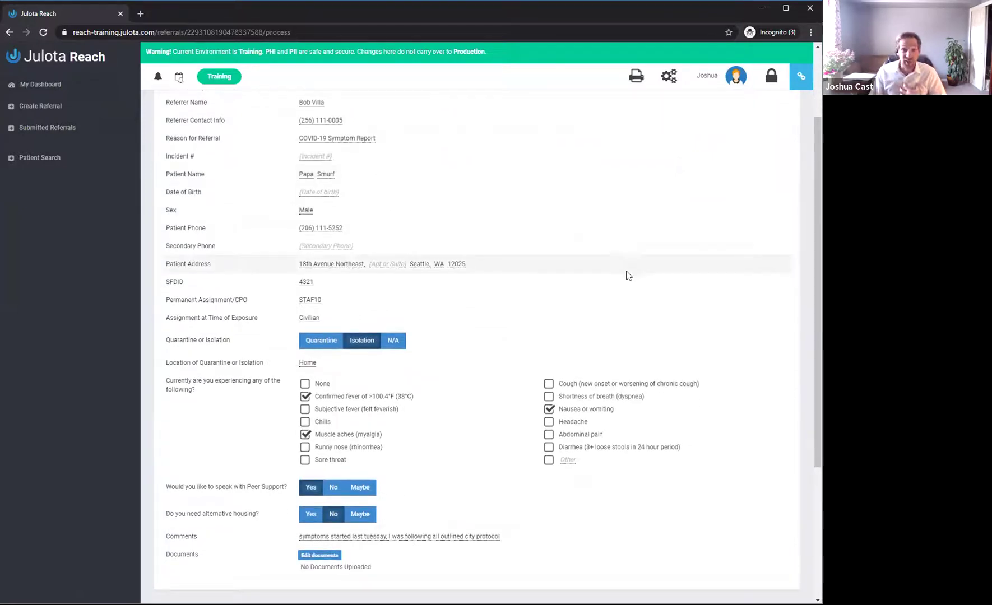
scroll(622, 280, "down", 2)
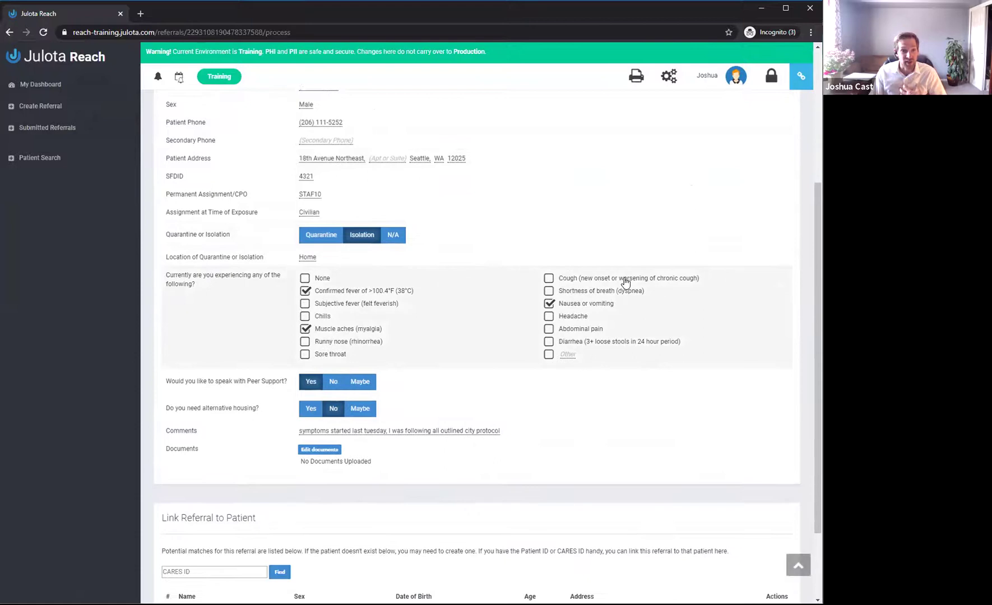
scroll(626, 282, "down", 2)
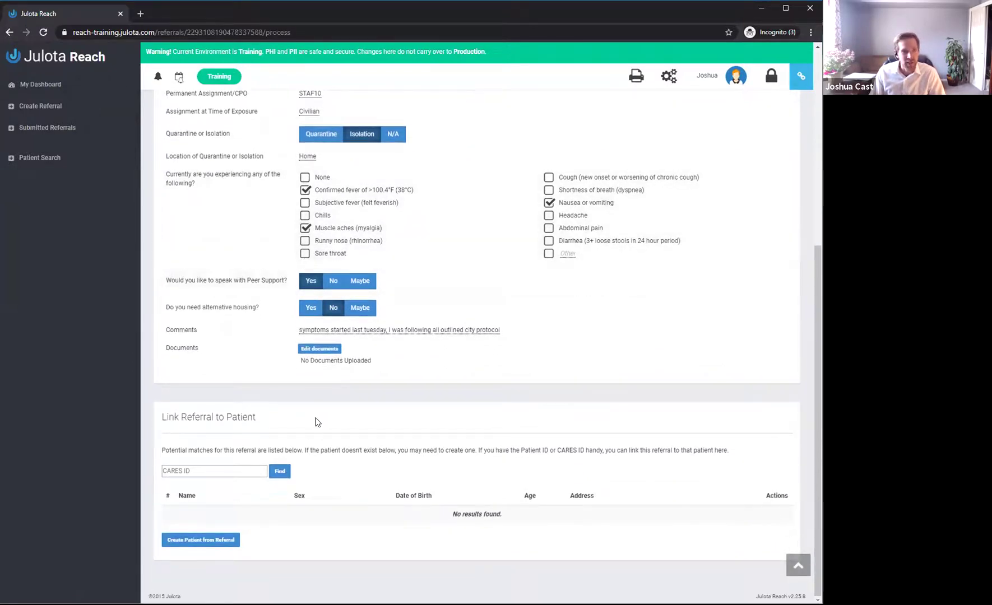
left_click_drag(256, 417, 158, 420)
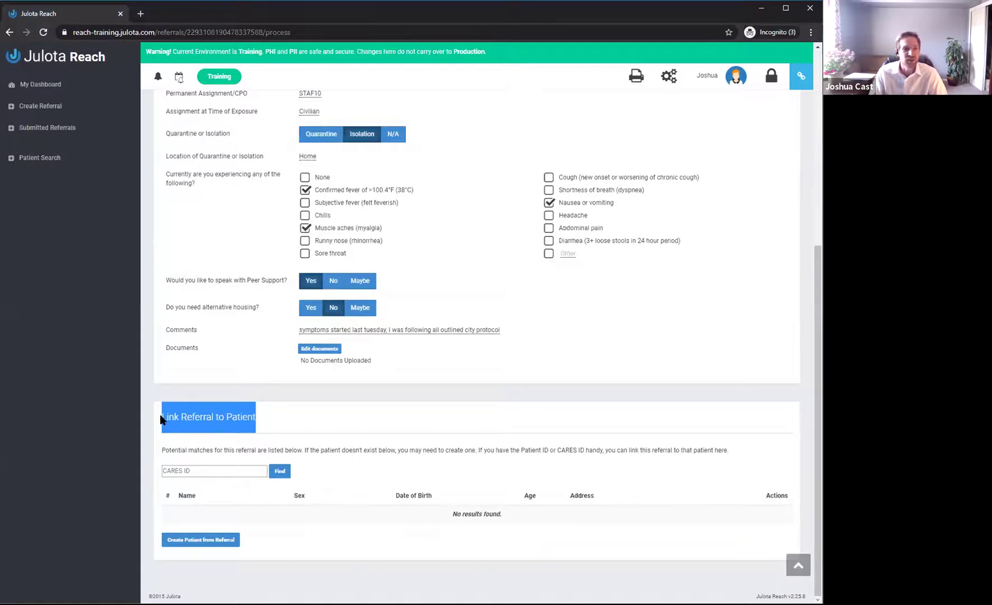
Step: Process the referral as a new COVID-19 Response service, migrate its data, and open it
left_click(212, 540)
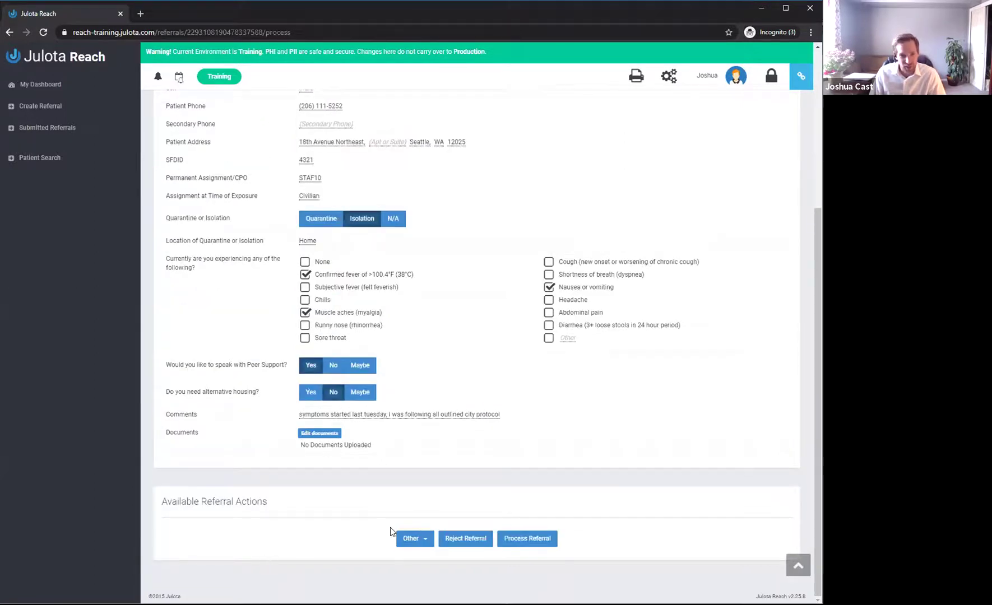
left_click(519, 542)
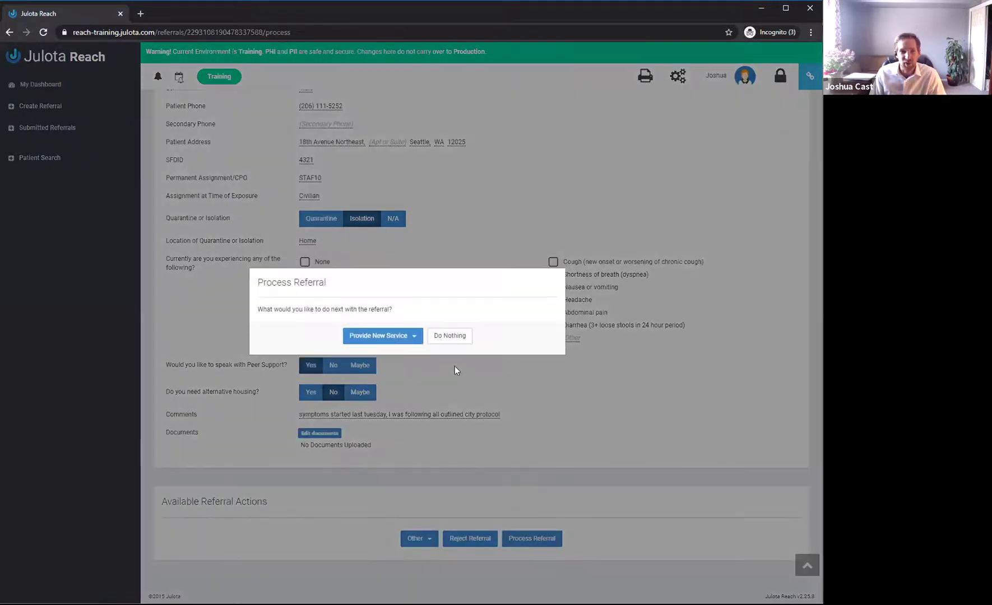
left_click(410, 339)
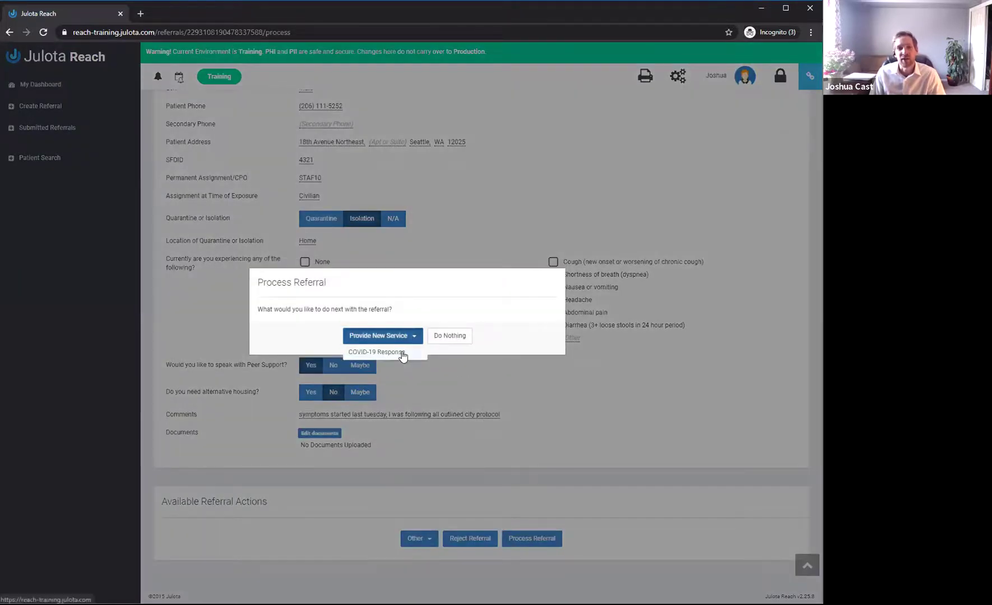
left_click(403, 353)
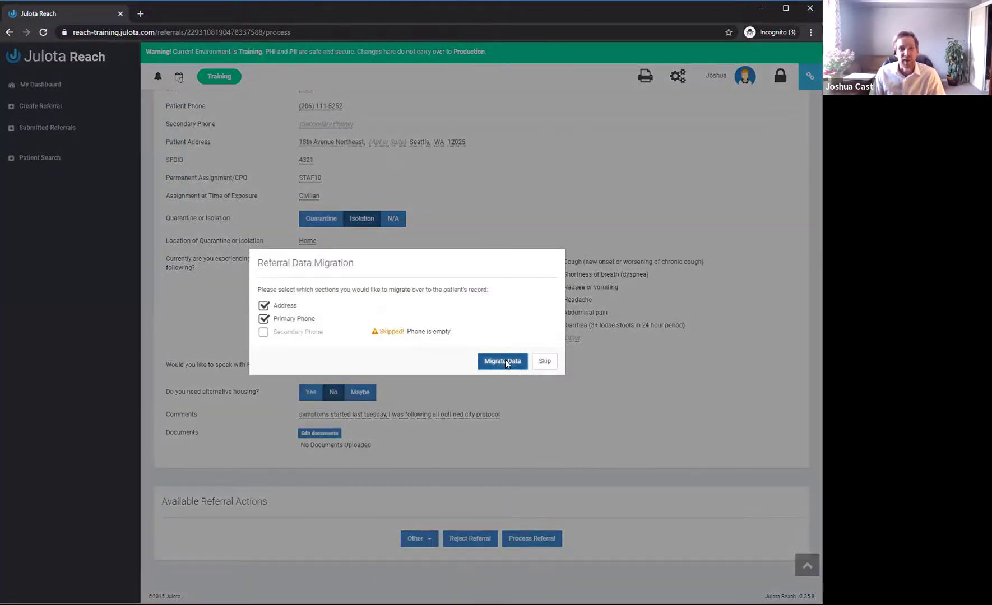
left_click(506, 363)
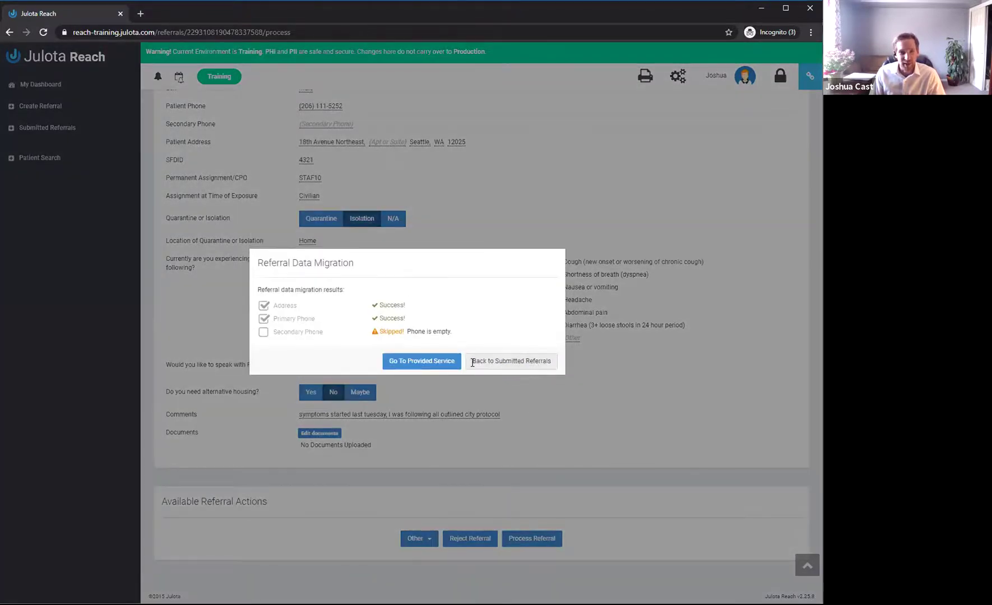
left_click(438, 362)
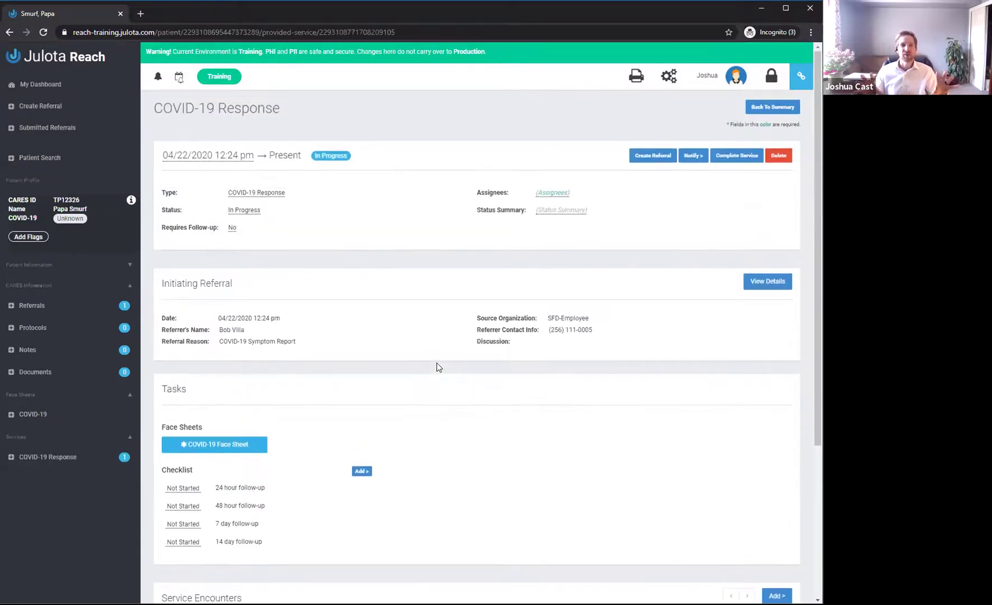
Step: Select both listed staff members as assignees of the COVID-19 Response service
left_click(552, 194)
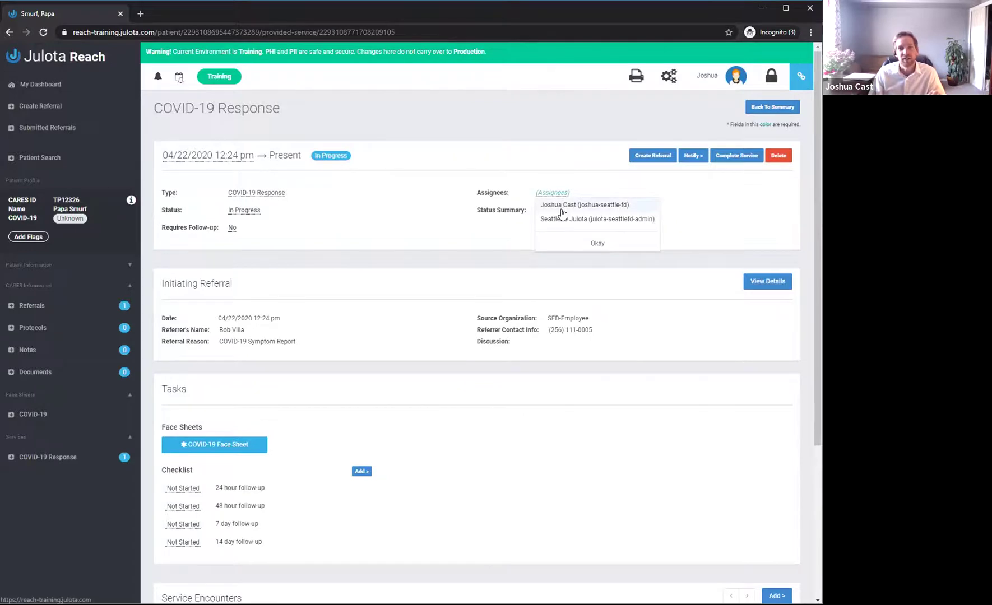
left_click(562, 207)
left_click(564, 218)
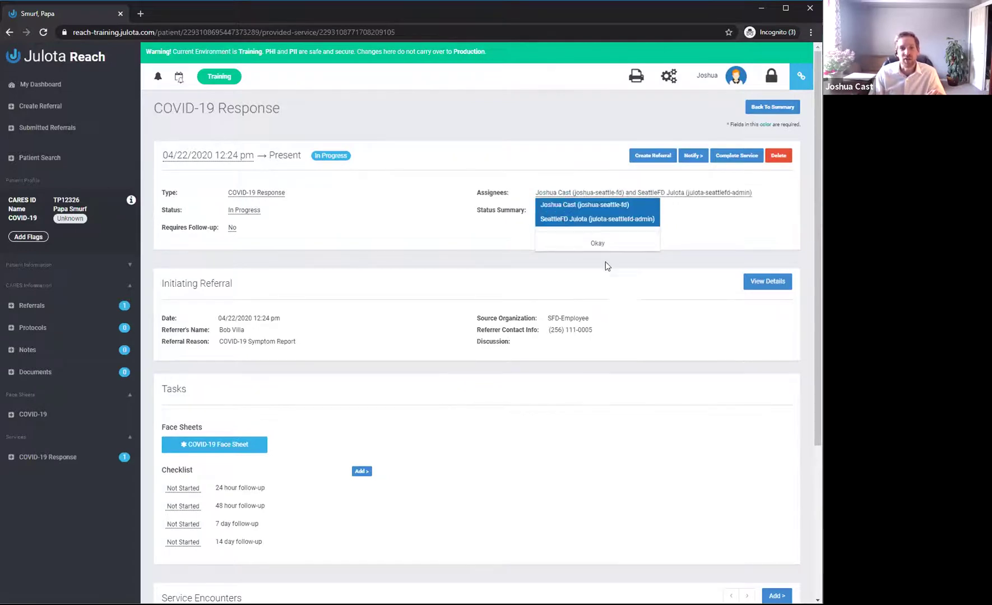
left_click(600, 245)
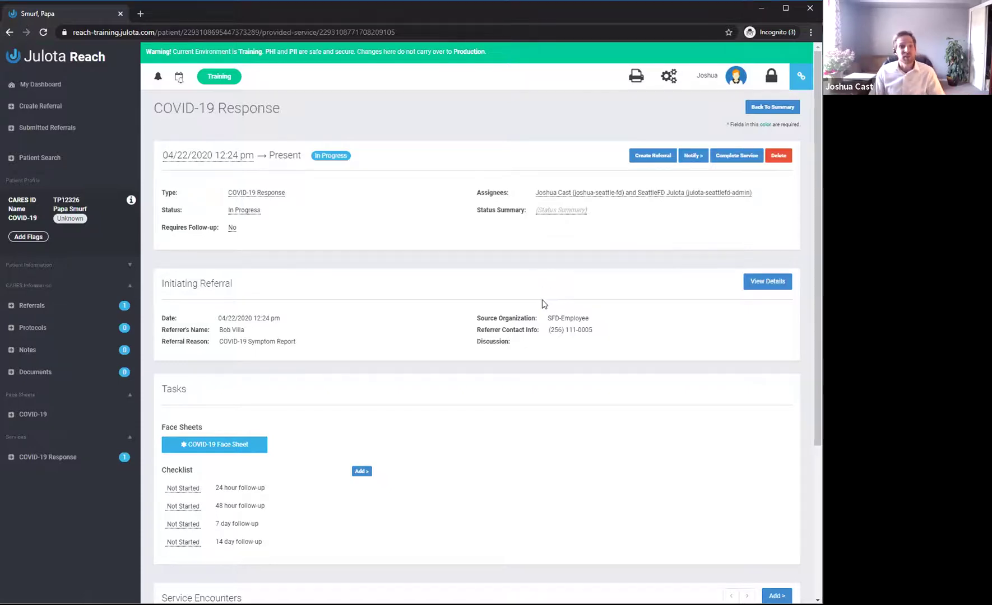
scroll(552, 465, "down", 2)
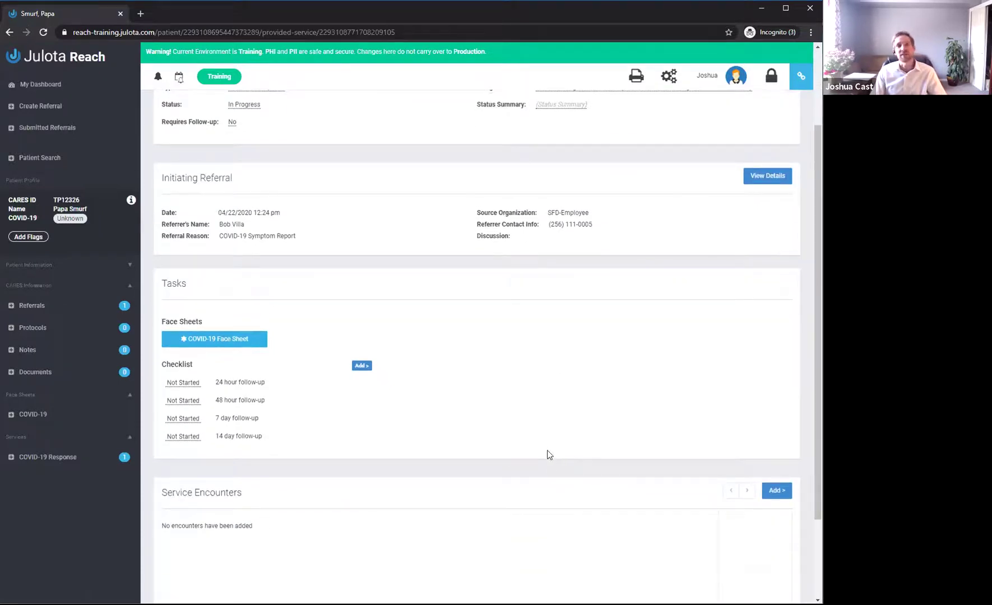
Step: On the COVID-19 Face Sheet, set NP Swab, OP Swab and Sputum lab testing to Pending
left_click(245, 343)
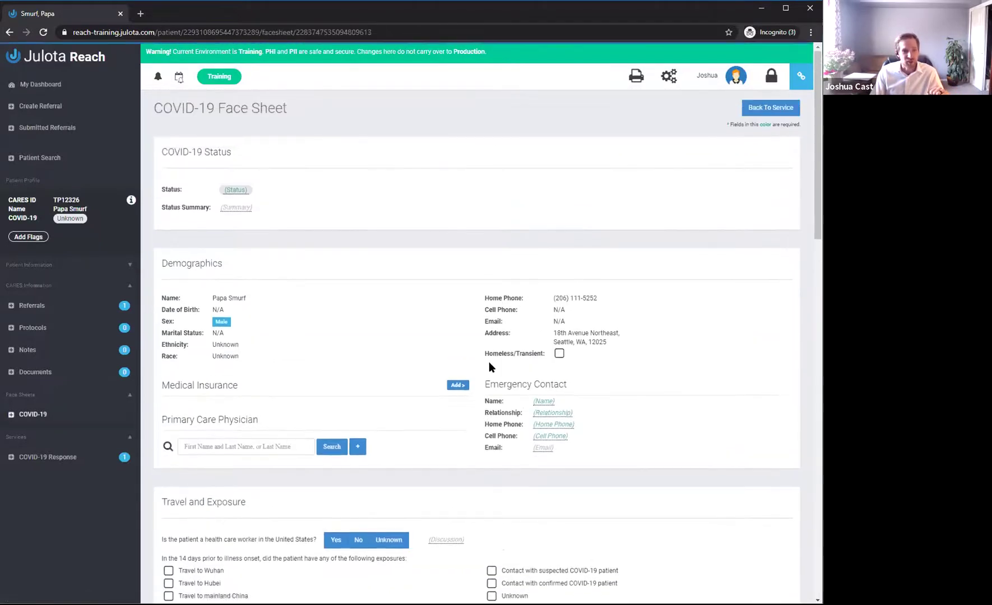
scroll(648, 381, "down", 3)
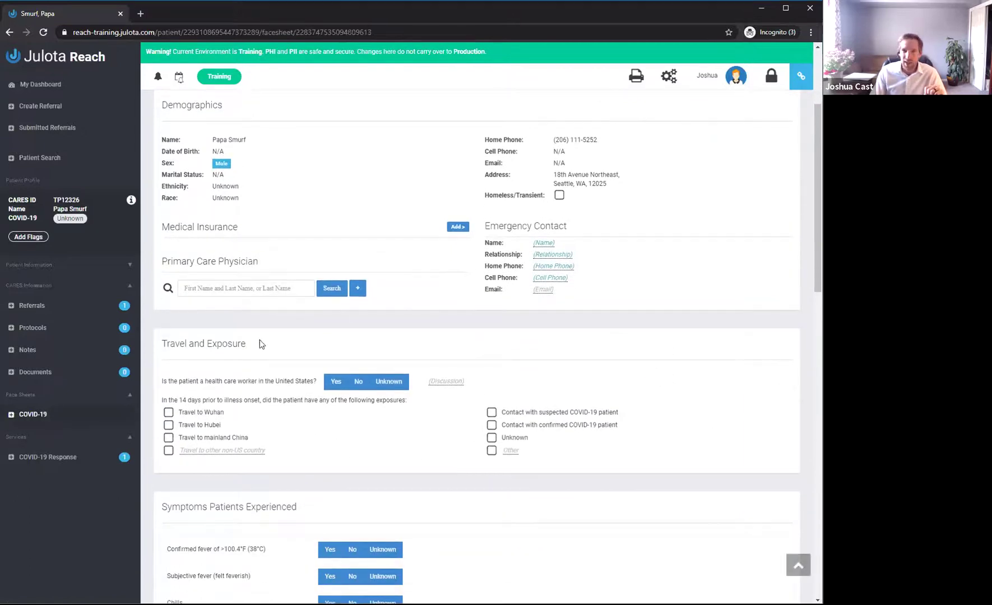
scroll(521, 447, "down", 4)
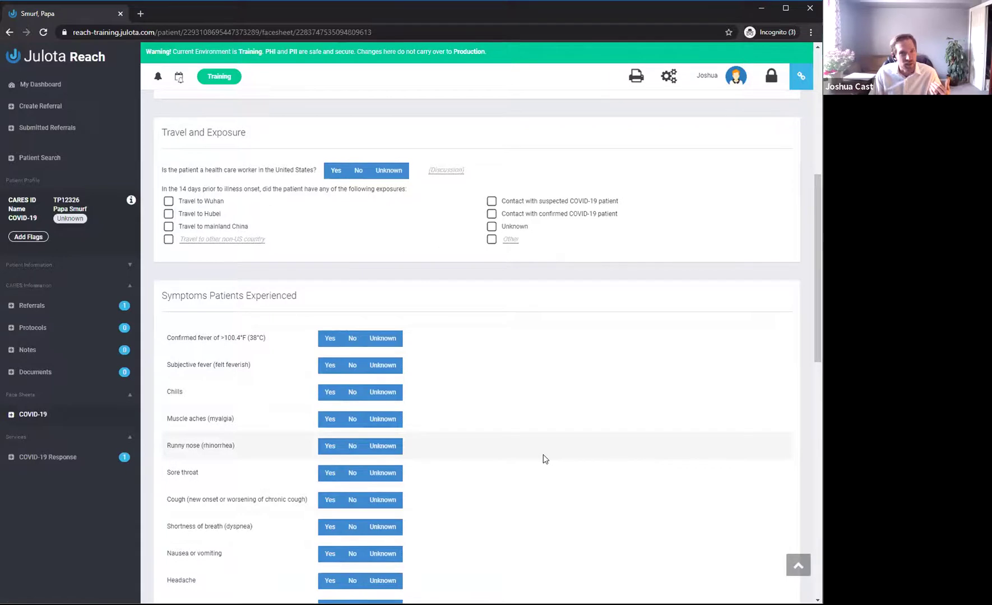
scroll(544, 458, "down", 8)
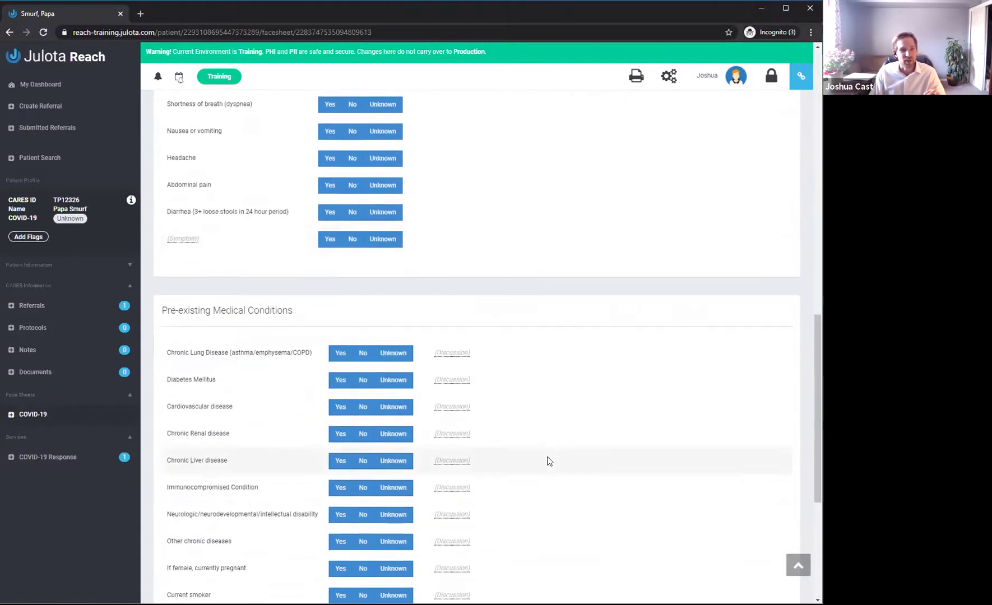
scroll(549, 462, "down", 5)
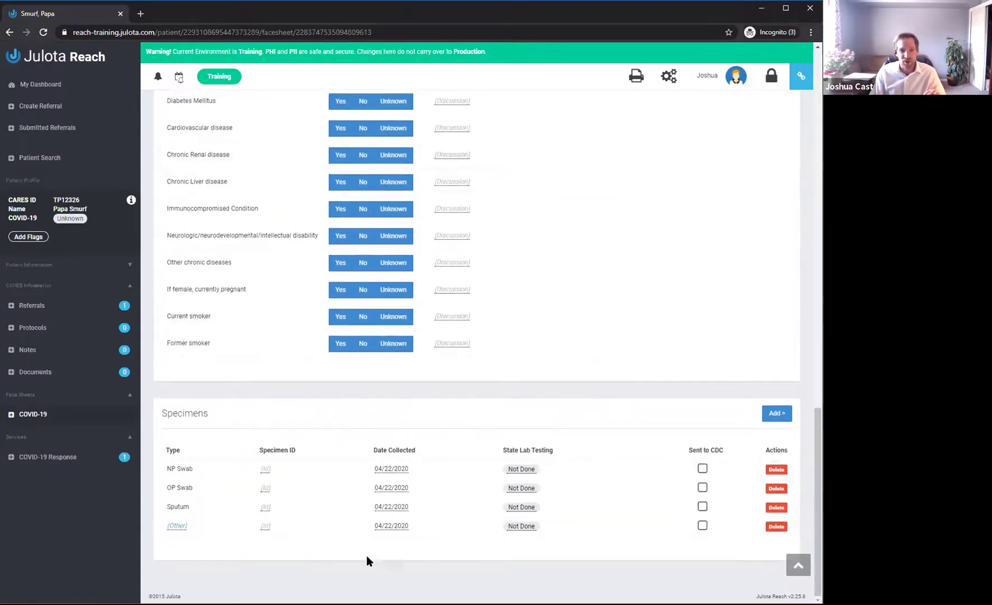
left_click(532, 473)
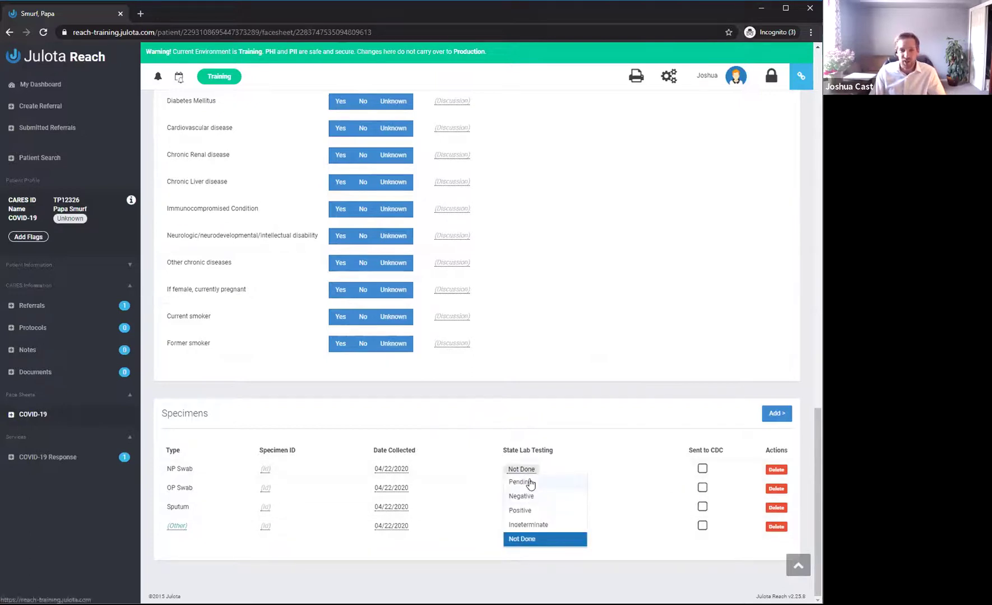
left_click(524, 481)
left_click(519, 488)
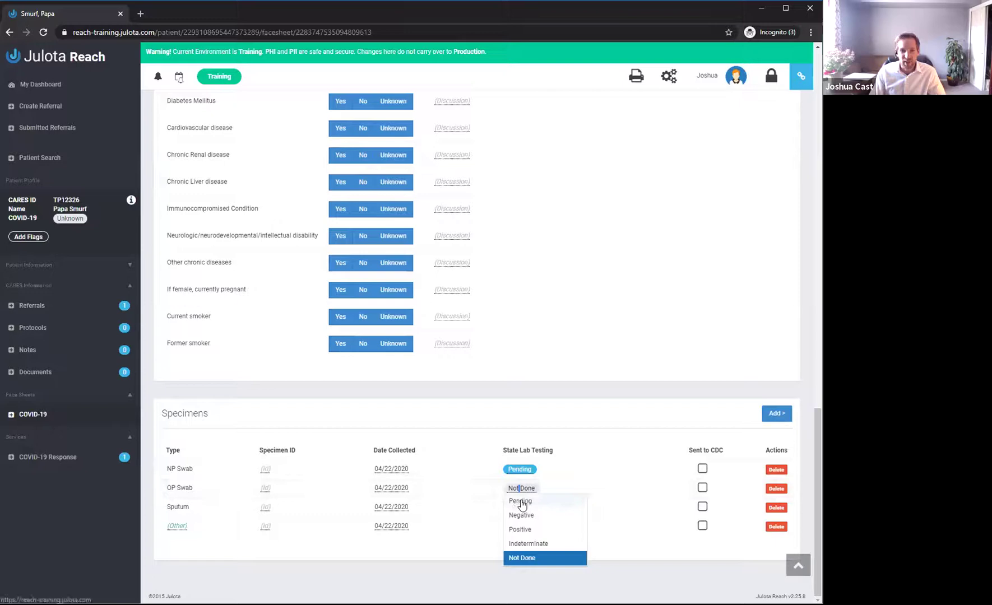
left_click(522, 504)
left_click(523, 507)
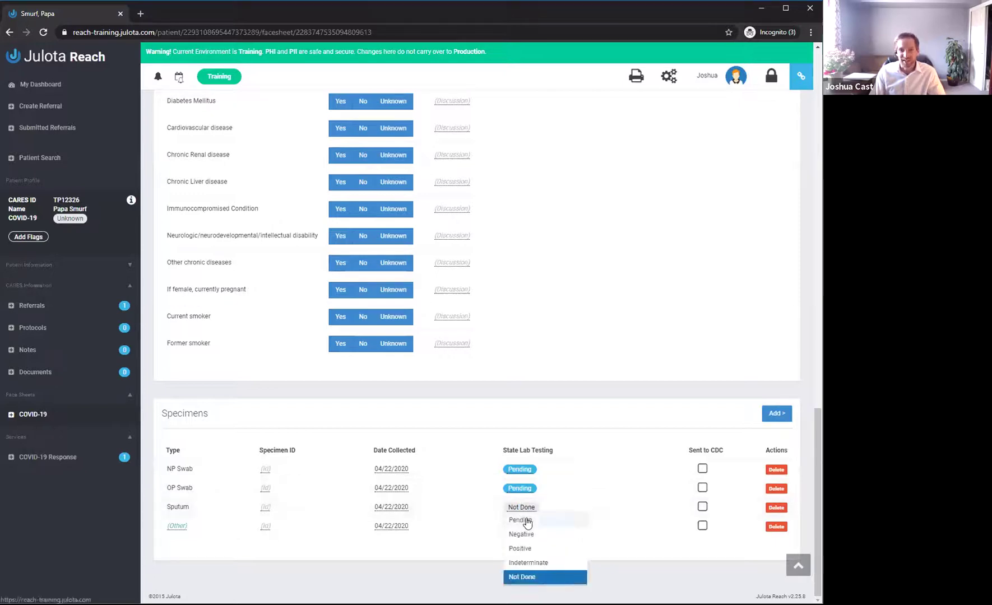
left_click(547, 521)
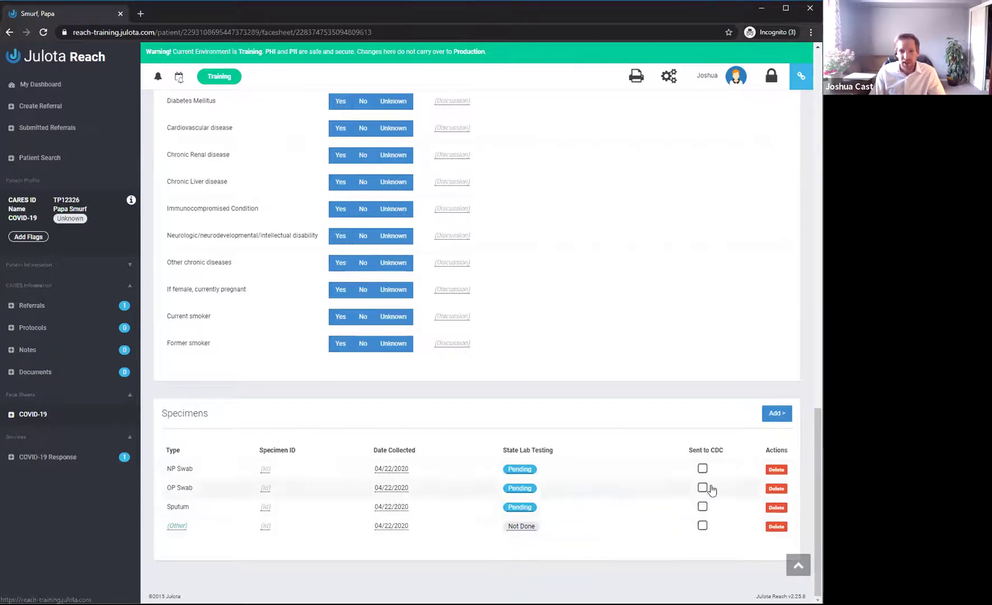
Step: Mark the NP Swab, OP Swab and Sputum specimens as sent to CDC
left_click(702, 469)
left_click(702, 488)
left_click(702, 508)
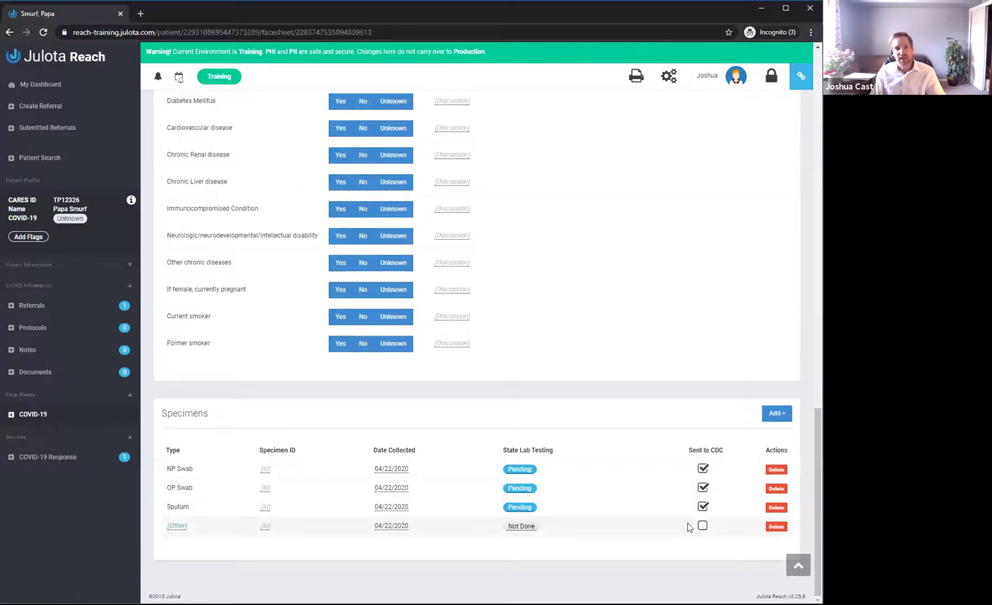
scroll(684, 340, "up", 20)
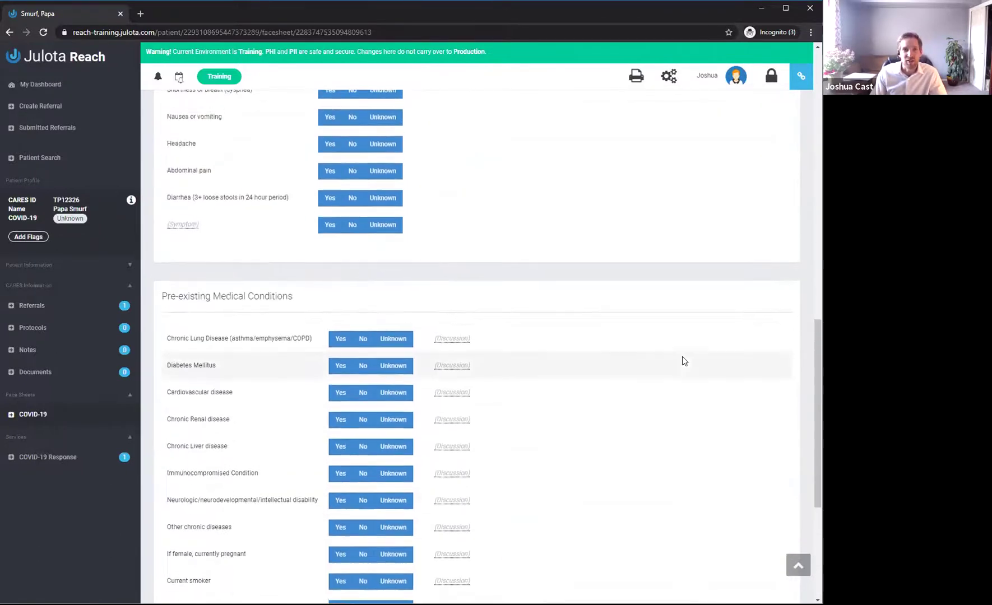
scroll(687, 373, "up", 3)
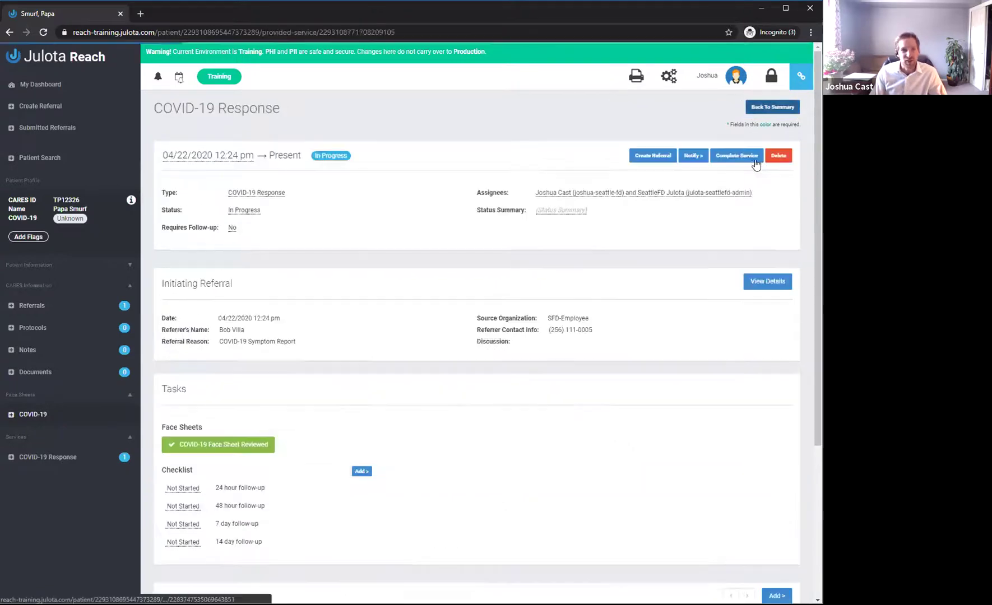
Step: Scroll the service page and highlight the training site's web address
scroll(450, 448, "down", 1)
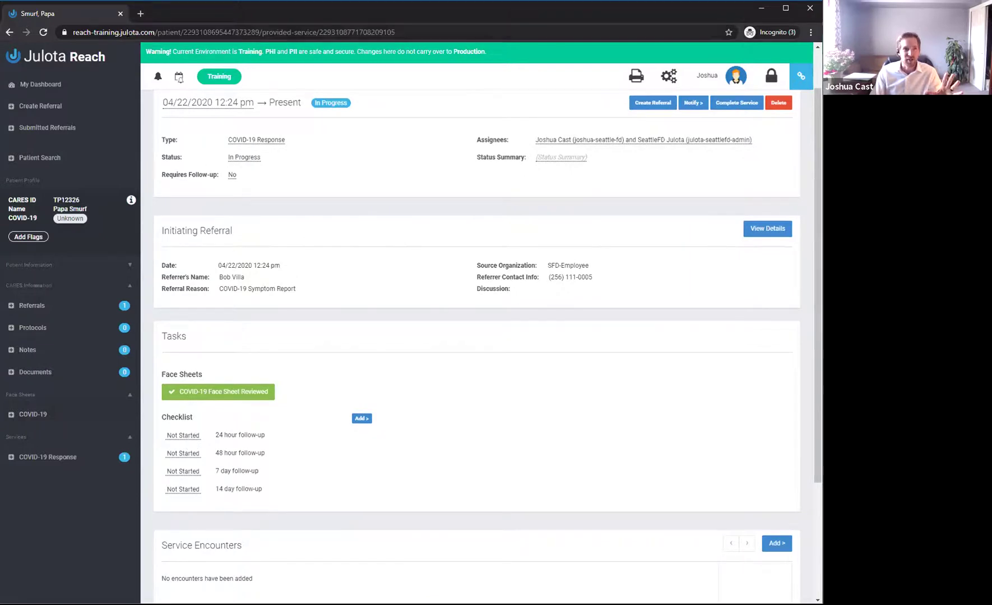
left_click_drag(129, 32, 71, 32)
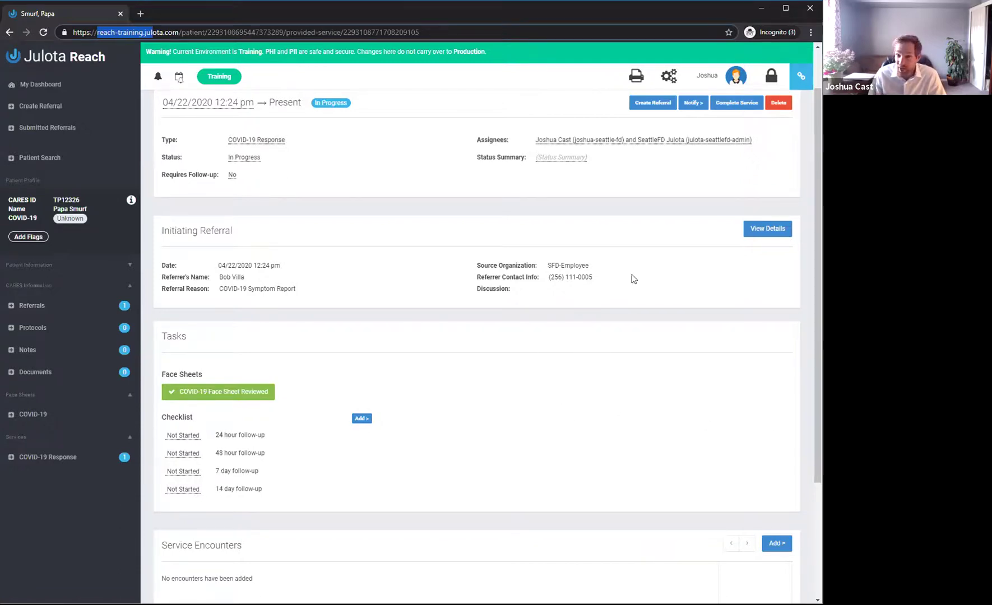
left_click(52, 86)
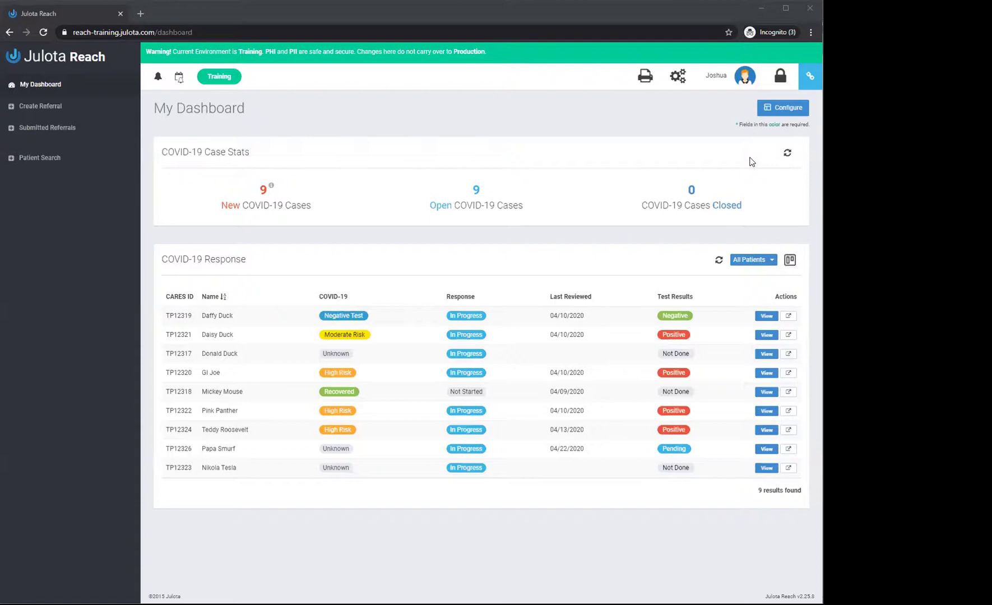
left_click(41, 87)
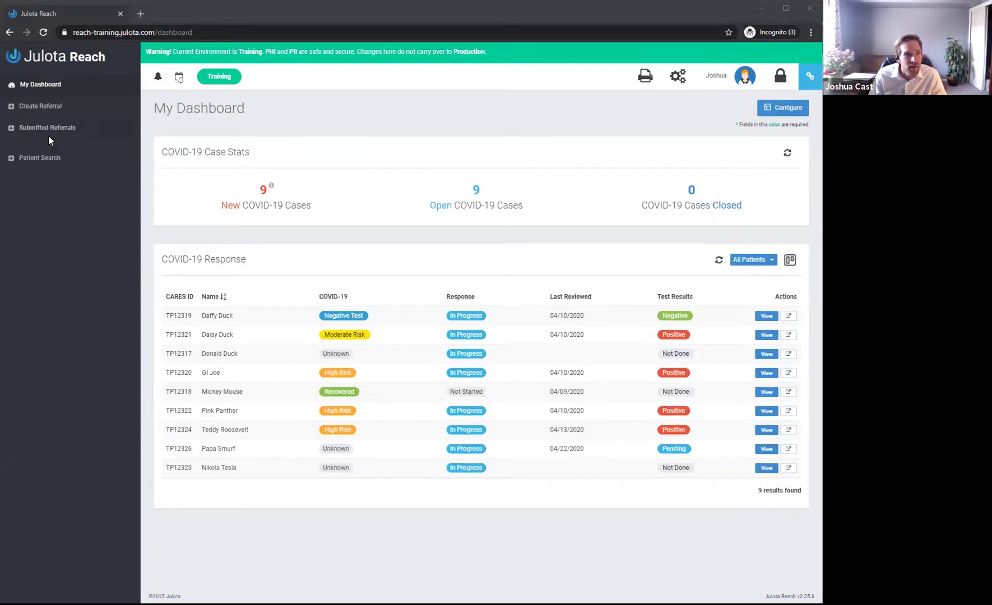
Step: Open Create Referral to show the CARES Staged Referrals page
left_click(44, 109)
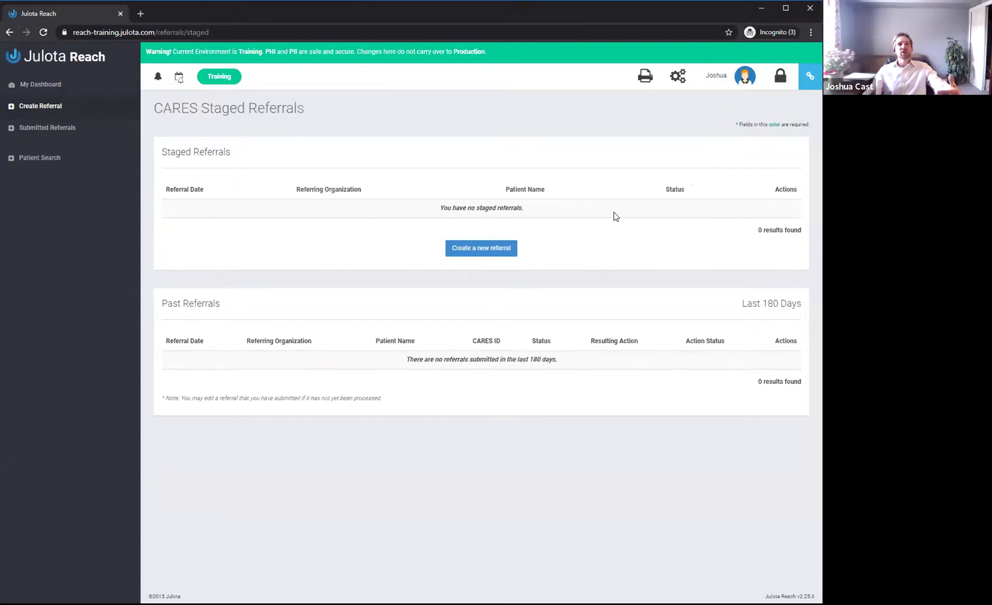